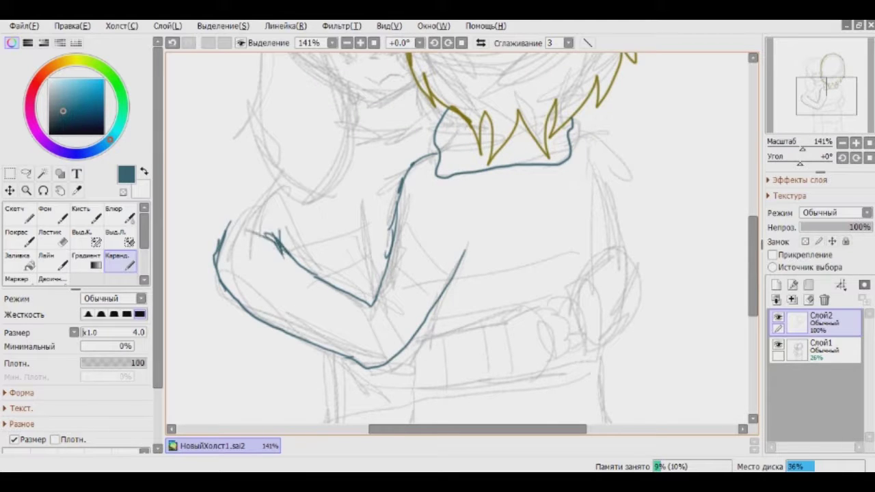
- Outline the sides and hem of the short-haired figure's sweater in blue-grey with the pencil
{"action": "left_click_drag", "start_coordinate": [462, 243], "coordinate": [333, 202]}
{"action": "key", "text": "ctrl+z"}
{"action": "left_click_drag", "start_coordinate": [460, 144], "coordinate": [459, 215]}
{"action": "mouse_move", "coordinate": [451, 308]}
{"action": "left_mouse_down"}
{"action": "mouse_move", "coordinate": [492, 123]}
{"action": "mouse_move", "coordinate": [506, 171]}
{"action": "mouse_move", "coordinate": [513, 147]}
{"action": "left_mouse_up"}
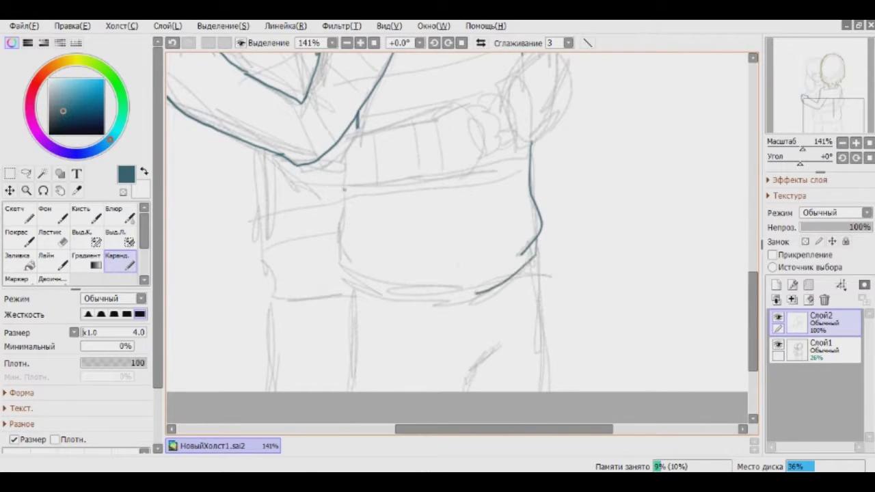
{"action": "left_click_drag", "start_coordinate": [404, 291], "coordinate": [475, 292]}
{"action": "scroll", "coordinate": [458, 222], "scroll_direction": "down", "scroll_amount": 2}
{"action": "scroll", "coordinate": [458, 222], "scroll_direction": "down", "scroll_amount": 1}
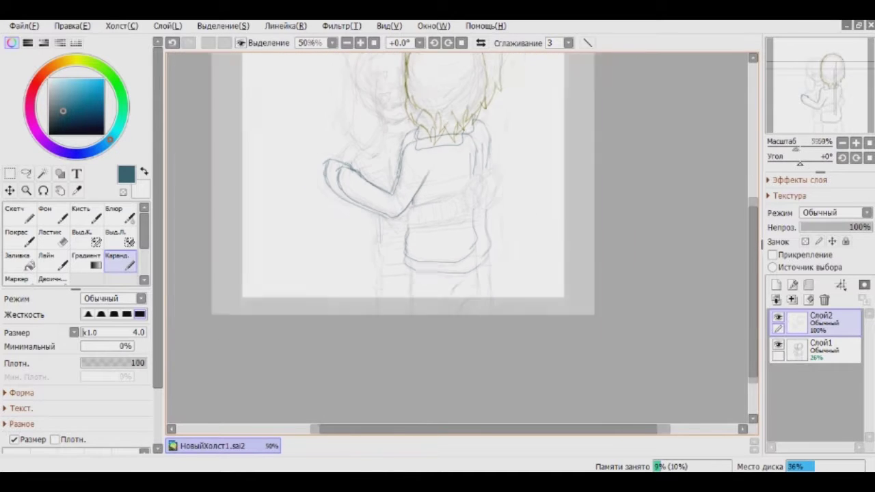
- Draw the short-haired figure's trouser legs and the crease between them in dark blue below the sweater hem
{"action": "scroll", "coordinate": [458, 222], "scroll_direction": "up", "scroll_amount": 1}
{"action": "scroll", "coordinate": [458, 205], "scroll_direction": "down", "scroll_amount": 1}
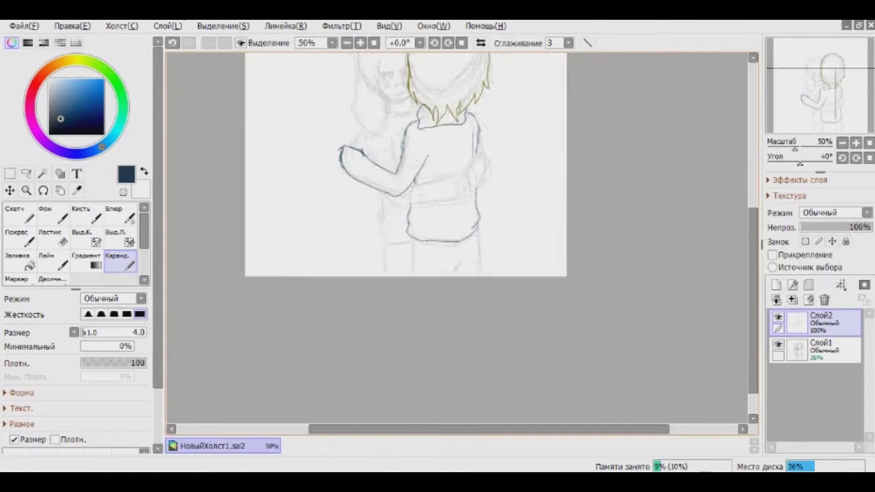
{"action": "scroll", "coordinate": [458, 205], "scroll_direction": "up", "scroll_amount": 4}
{"action": "left_click_drag", "start_coordinate": [340, 193], "coordinate": [337, 276]}
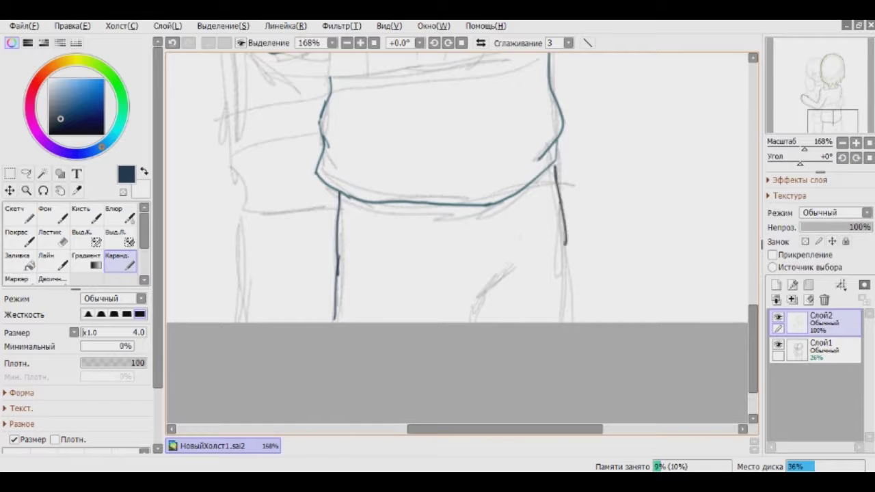
{"action": "scroll", "coordinate": [478, 327], "scroll_direction": "down", "scroll_amount": 6}
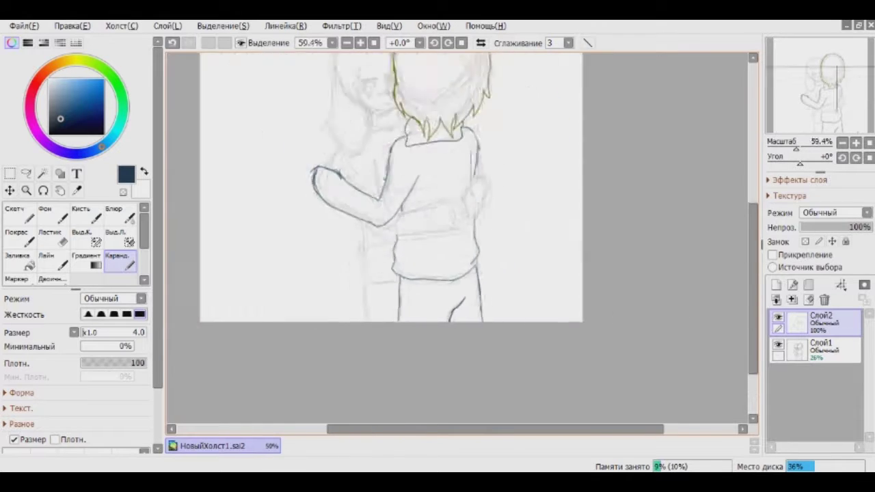
- Outline the left figure's head and long side lock of hair in grey, following the sketch to the pointed tip
{"action": "scroll", "coordinate": [478, 327], "scroll_direction": "up", "scroll_amount": 4}
{"action": "scroll", "coordinate": [417, 117], "scroll_direction": "down", "scroll_amount": 1}
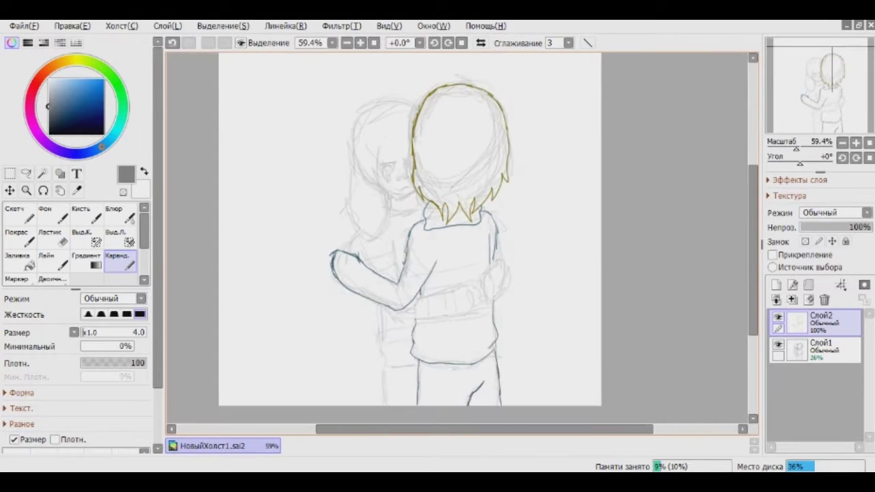
{"action": "scroll", "coordinate": [417, 116], "scroll_direction": "up", "scroll_amount": 3}
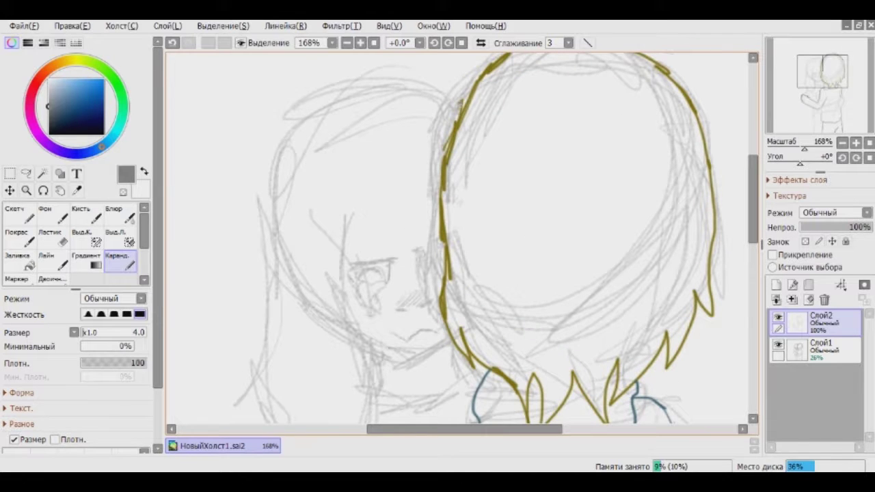
{"action": "scroll", "coordinate": [458, 239], "scroll_direction": "down", "scroll_amount": 2}
{"action": "left_click_drag", "start_coordinate": [356, 151], "coordinate": [374, 322]}
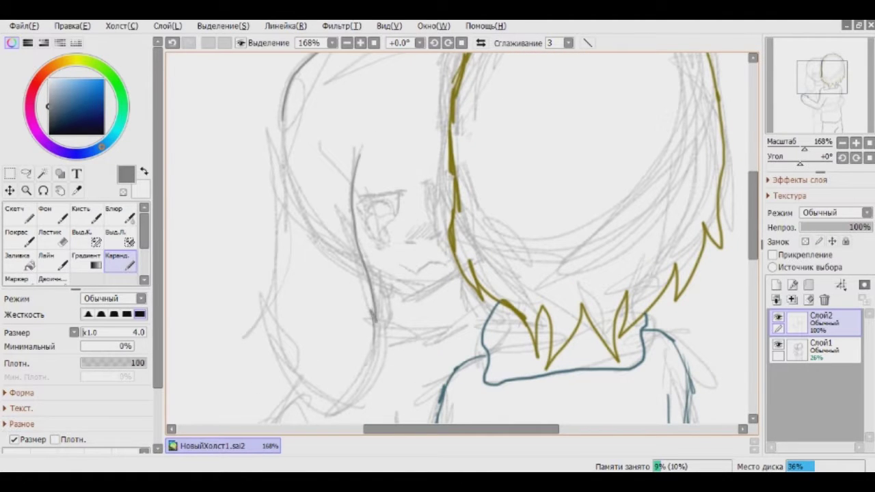
{"action": "scroll", "coordinate": [484, 348], "scroll_direction": "up", "scroll_amount": 3}
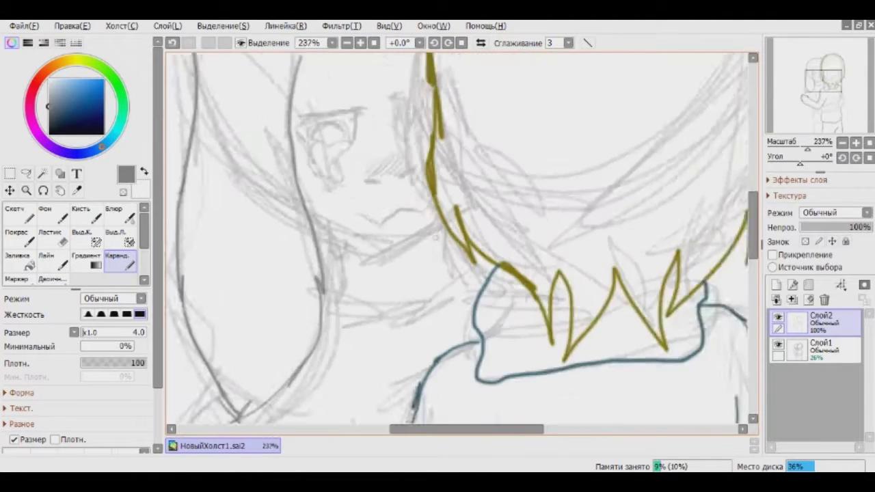
- Draw the left figure's chin and neck lines in grey
{"action": "scroll", "coordinate": [459, 239], "scroll_direction": "down", "scroll_amount": 2}
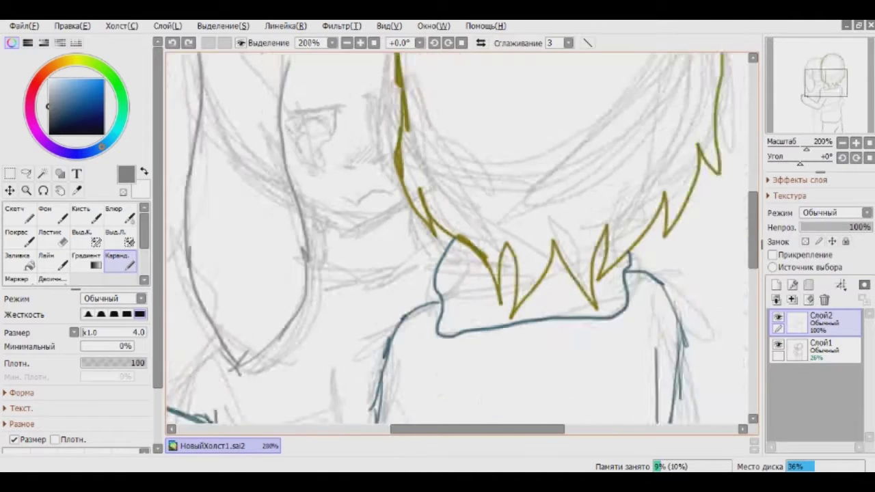
{"action": "scroll", "coordinate": [458, 240], "scroll_direction": "up", "scroll_amount": 3}
{"action": "mouse_move", "coordinate": [223, 188]}
{"action": "left_mouse_down"}
{"action": "mouse_move", "coordinate": [335, 239]}
{"action": "mouse_move", "coordinate": [417, 193]}
{"action": "left_mouse_up"}
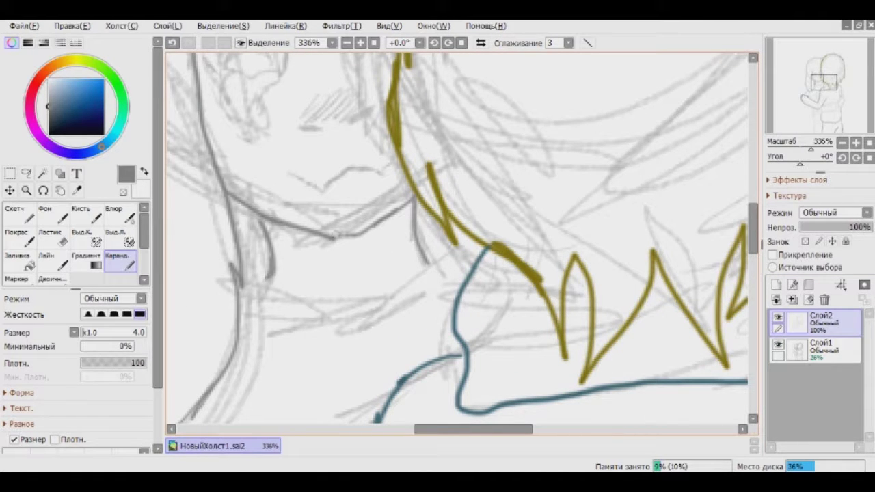
- Check the line art with the sketch layer Слой1 hidden and show the layer again
{"action": "left_click", "coordinate": [778, 344]}
{"action": "scroll", "coordinate": [458, 239], "scroll_direction": "down", "scroll_amount": 4}
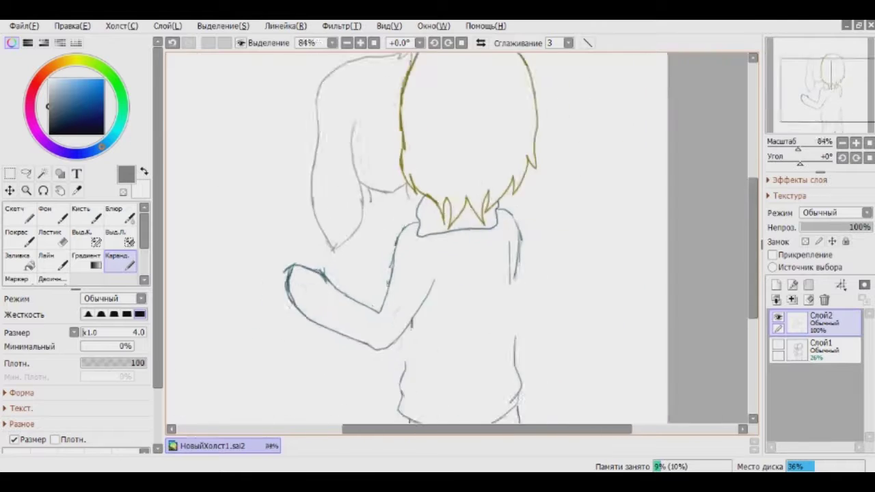
{"action": "left_click", "coordinate": [778, 344]}
- Draw the hand on the short-haired figure's back in grey, erasing stray parts and redrawing the knuckle lines
{"action": "scroll", "coordinate": [459, 240], "scroll_direction": "up", "scroll_amount": 4}
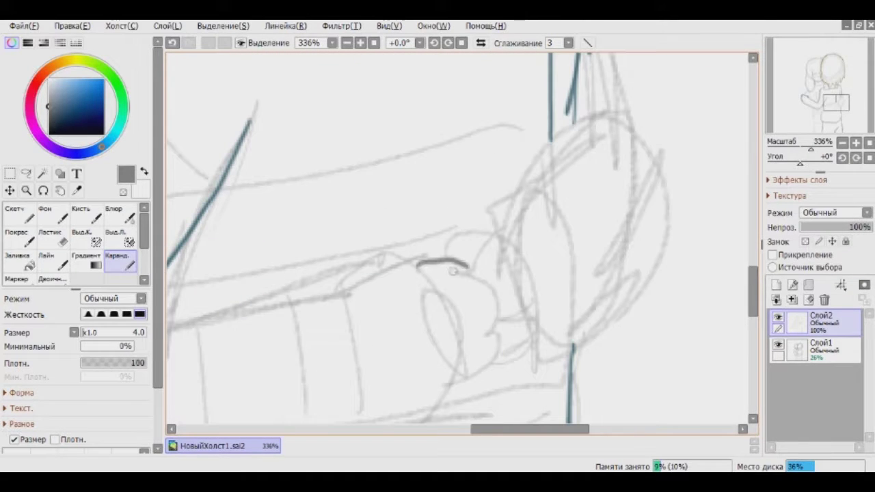
{"action": "scroll", "coordinate": [458, 239], "scroll_direction": "down", "scroll_amount": 1}
{"action": "key", "text": "e"}
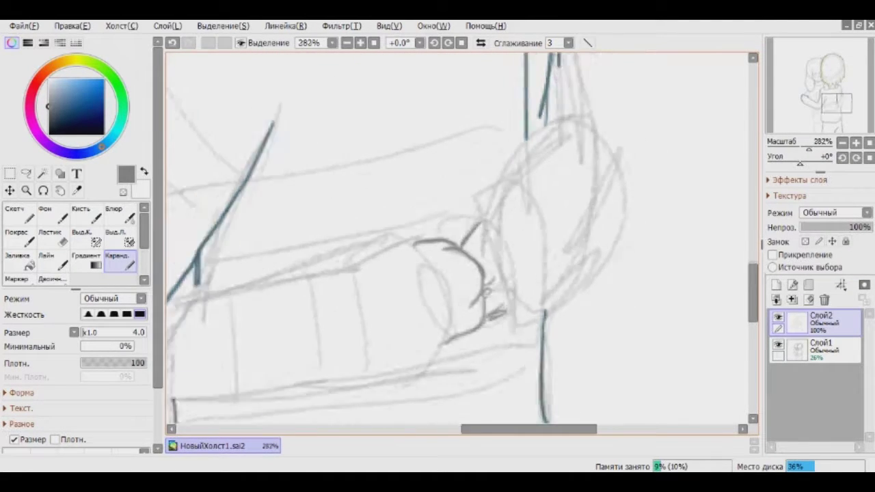
{"action": "scroll", "coordinate": [458, 240], "scroll_direction": "up", "scroll_amount": 3}
{"action": "left_click_drag", "start_coordinate": [487, 245], "coordinate": [494, 237]}
{"action": "left_click_drag", "start_coordinate": [499, 305], "coordinate": [501, 341]}
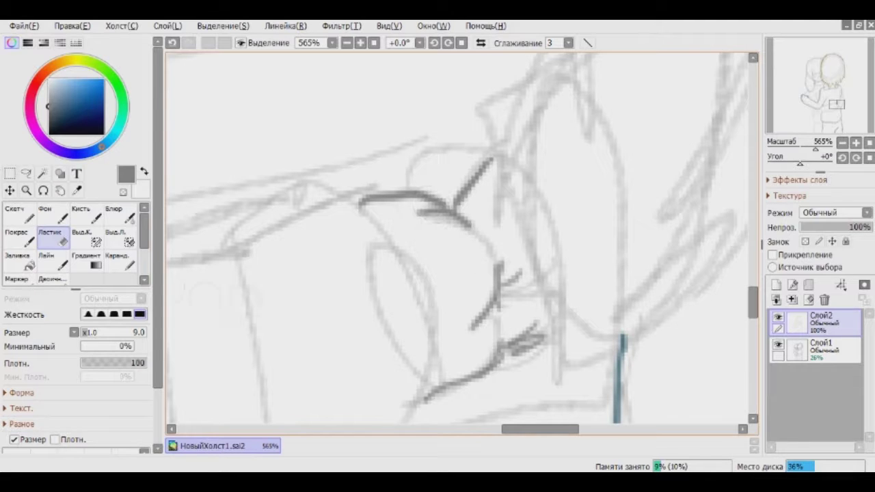
{"action": "key", "text": "n"}
{"action": "left_click_drag", "start_coordinate": [454, 219], "coordinate": [490, 241]}
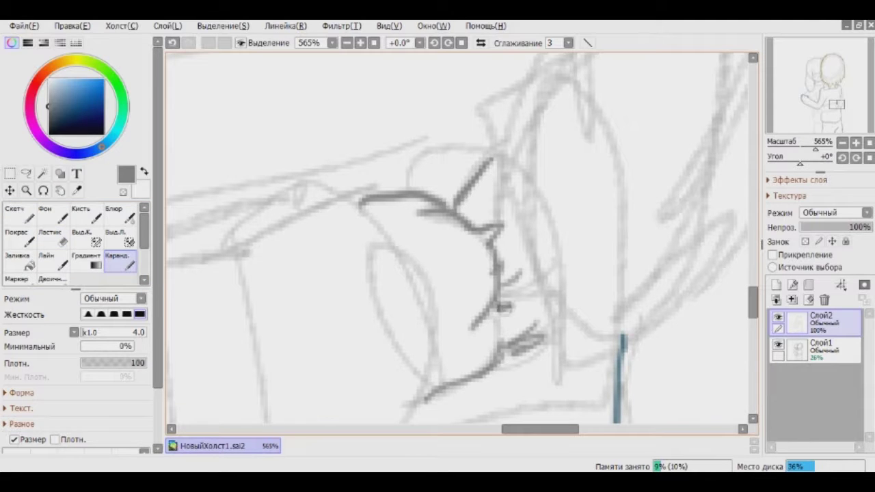
- Sample the sweater outline's blue-grey, erase the rough end of the short-haired figure's sleeve and redraw it with a cleaner contour
{"action": "scroll", "coordinate": [510, 305], "scroll_direction": "down", "scroll_amount": 10}
{"action": "scroll", "coordinate": [509, 305], "scroll_direction": "up", "scroll_amount": 6}
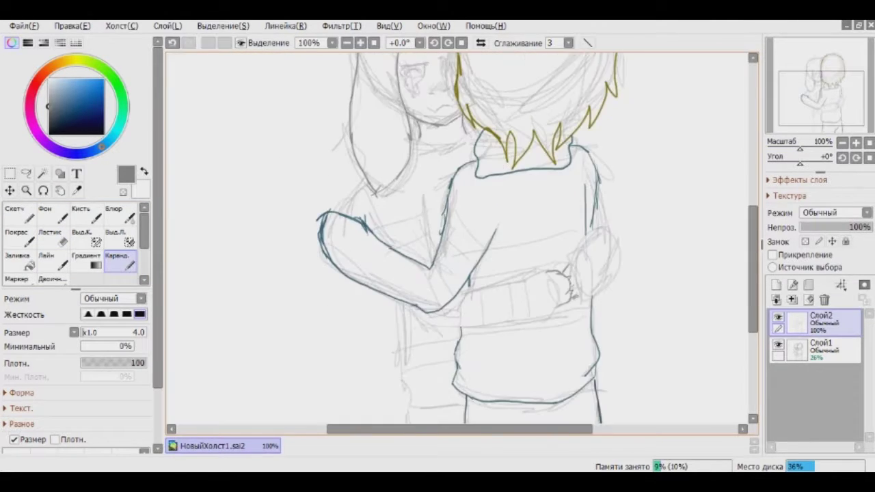
{"action": "scroll", "coordinate": [478, 295], "scroll_direction": "up", "scroll_amount": 2}
{"action": "scroll", "coordinate": [434, 145], "scroll_direction": "up", "scroll_amount": 5}
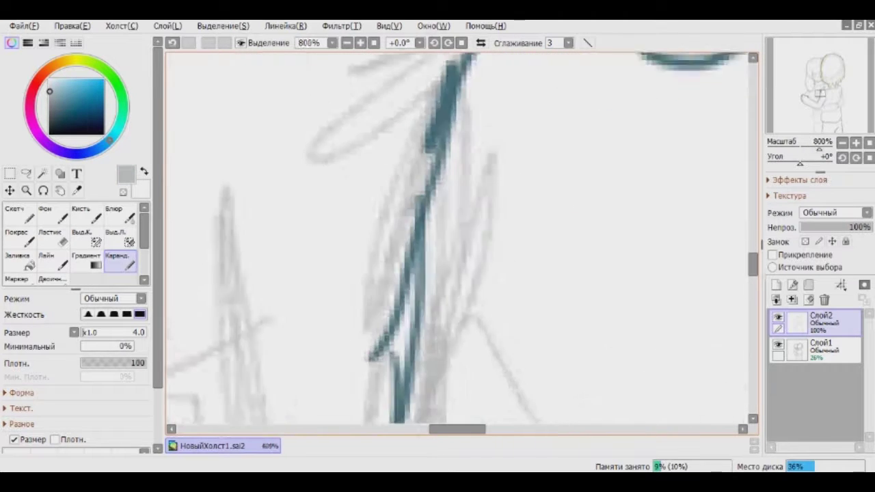
{"action": "left_click", "coordinate": [434, 144], "text": "alt"}
{"action": "scroll", "coordinate": [435, 144], "scroll_direction": "down", "scroll_amount": 9}
{"action": "scroll", "coordinate": [435, 144], "scroll_direction": "up", "scroll_amount": 2}
{"action": "scroll", "coordinate": [408, 230], "scroll_direction": "up", "scroll_amount": 1}
{"action": "left_click_drag", "start_coordinate": [472, 253], "coordinate": [370, 198]}
{"action": "left_click_drag", "start_coordinate": [444, 233], "coordinate": [386, 318]}
{"action": "key", "text": "n"}
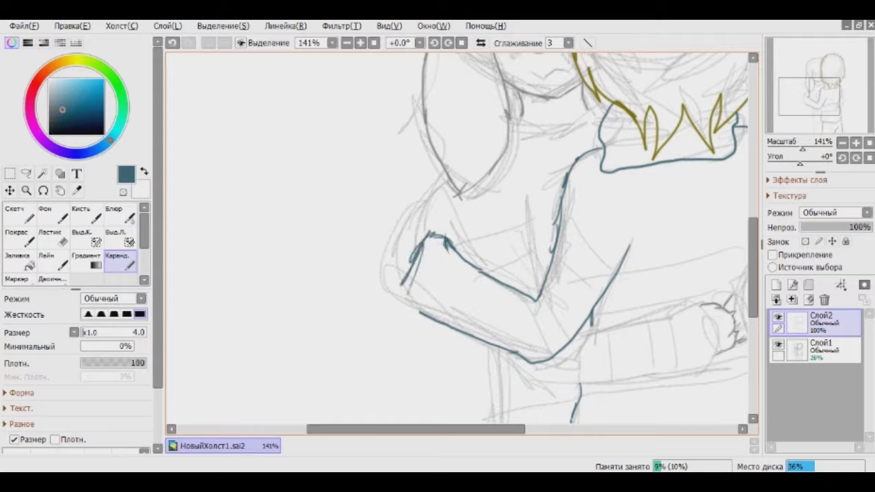
{"action": "key", "text": "ctrl+z"}
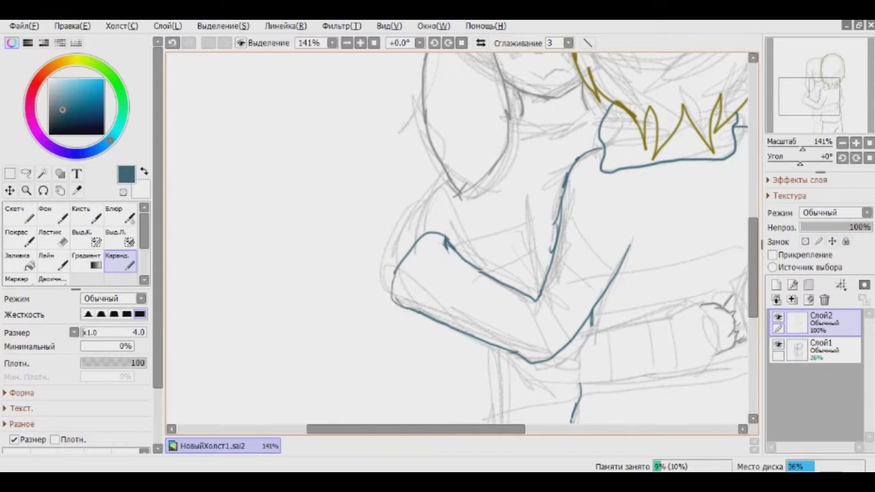
- Outline the left figure's collar in green below the chin
{"action": "scroll", "coordinate": [458, 239], "scroll_direction": "down", "scroll_amount": 4}
{"action": "scroll", "coordinate": [458, 239], "scroll_direction": "up", "scroll_amount": 3}
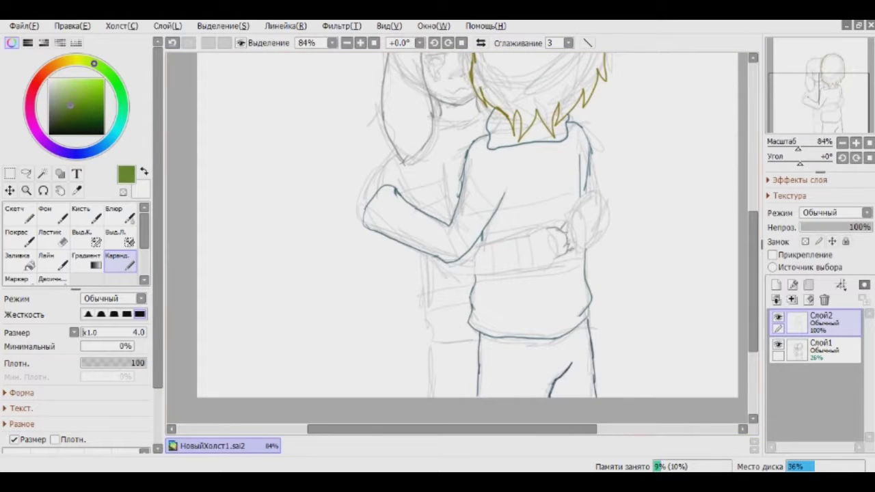
{"action": "scroll", "coordinate": [476, 102], "scroll_direction": "up", "scroll_amount": 3}
{"action": "left_click_drag", "start_coordinate": [495, 108], "coordinate": [367, 130]}
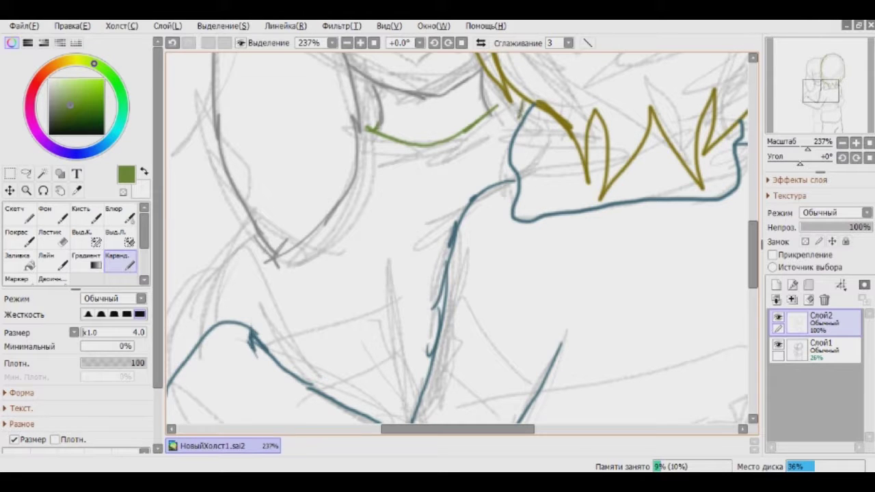
{"action": "scroll", "coordinate": [462, 243], "scroll_direction": "down", "scroll_amount": 3}
{"action": "scroll", "coordinate": [462, 243], "scroll_direction": "up", "scroll_amount": 3}
{"action": "left_click_drag", "start_coordinate": [384, 154], "coordinate": [367, 200]}
- Outline the left figure's shoulder, underarm line and the sleeve wrapped around the other figure's back in green
{"action": "scroll", "coordinate": [458, 244], "scroll_direction": "down", "scroll_amount": 3}
{"action": "scroll", "coordinate": [458, 244], "scroll_direction": "up", "scroll_amount": 3}
{"action": "scroll", "coordinate": [458, 243], "scroll_direction": "down", "scroll_amount": 2}
{"action": "scroll", "coordinate": [458, 243], "scroll_direction": "up", "scroll_amount": 2}
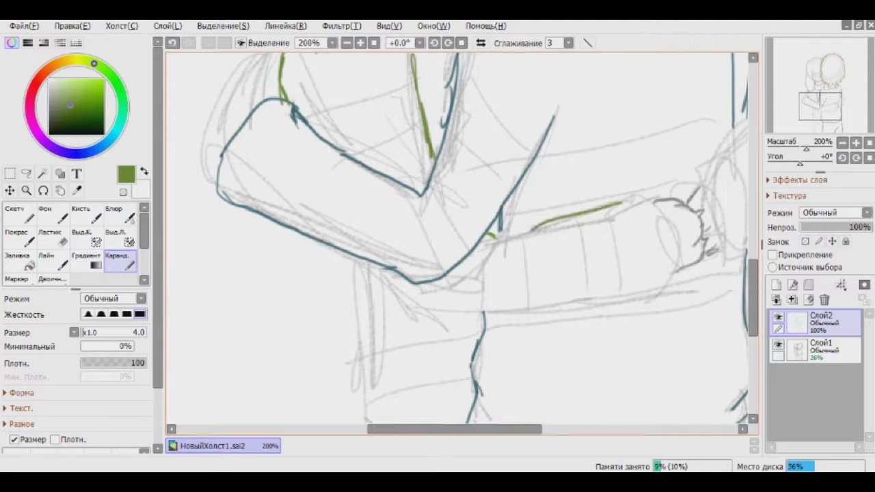
{"action": "left_click_drag", "start_coordinate": [646, 296], "coordinate": [451, 313]}
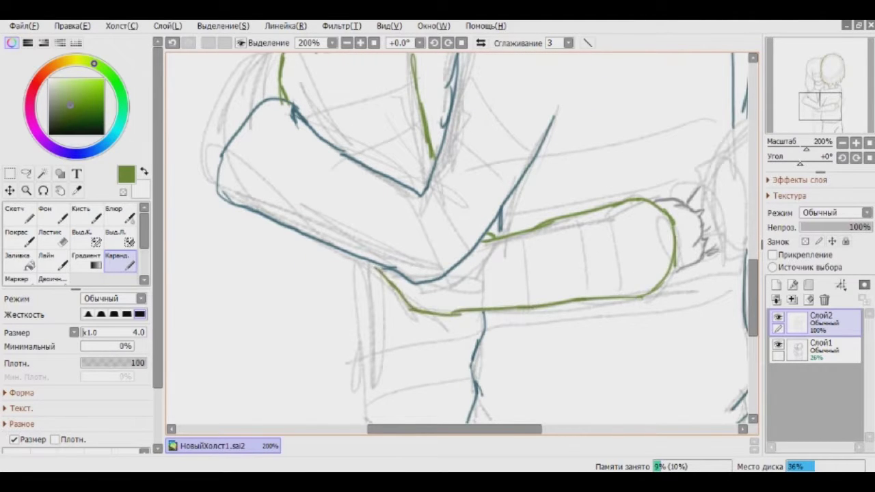
- Outline the left figure's other sleeve in green, where it comes round the short-haired figure's side
{"action": "scroll", "coordinate": [463, 243], "scroll_direction": "down", "scroll_amount": 3}
{"action": "scroll", "coordinate": [462, 243], "scroll_direction": "up", "scroll_amount": 3}
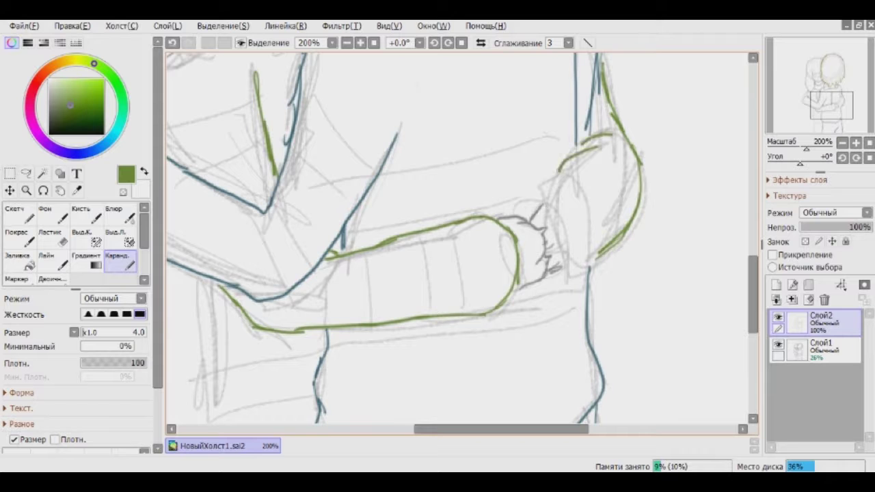
{"action": "scroll", "coordinate": [462, 244], "scroll_direction": "down", "scroll_amount": 3}
- Hide the sketch layer and erase the doubled green line on the sleeve's underside below the blue-grey elbow
{"action": "left_click", "coordinate": [778, 345]}
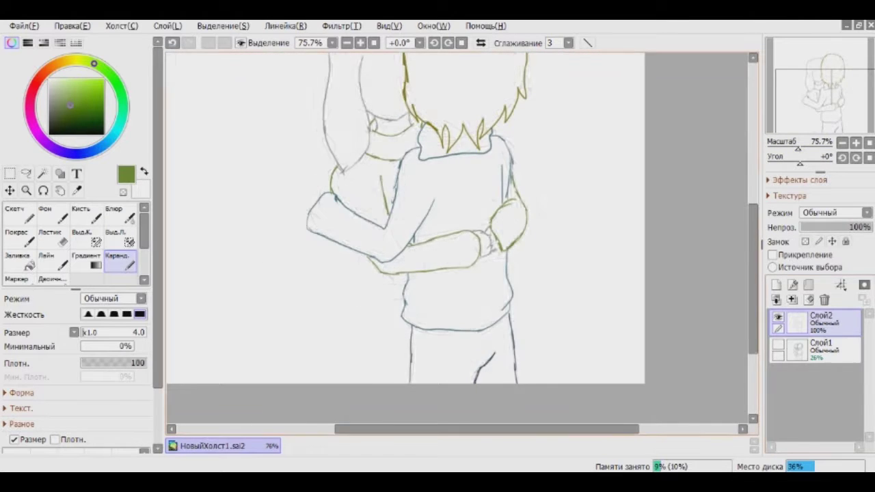
{"action": "scroll", "coordinate": [462, 243], "scroll_direction": "down", "scroll_amount": 2}
{"action": "scroll", "coordinate": [462, 243], "scroll_direction": "up", "scroll_amount": 4}
{"action": "scroll", "coordinate": [429, 311], "scroll_direction": "up", "scroll_amount": 2}
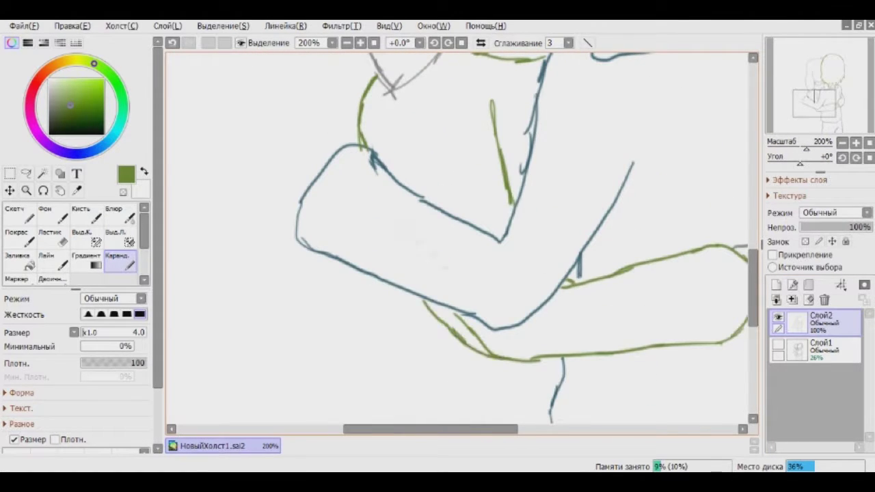
{"action": "scroll", "coordinate": [451, 274], "scroll_direction": "up", "scroll_amount": 3}
{"action": "key", "text": "e"}
{"action": "left_click_drag", "start_coordinate": [448, 291], "coordinate": [418, 279]}
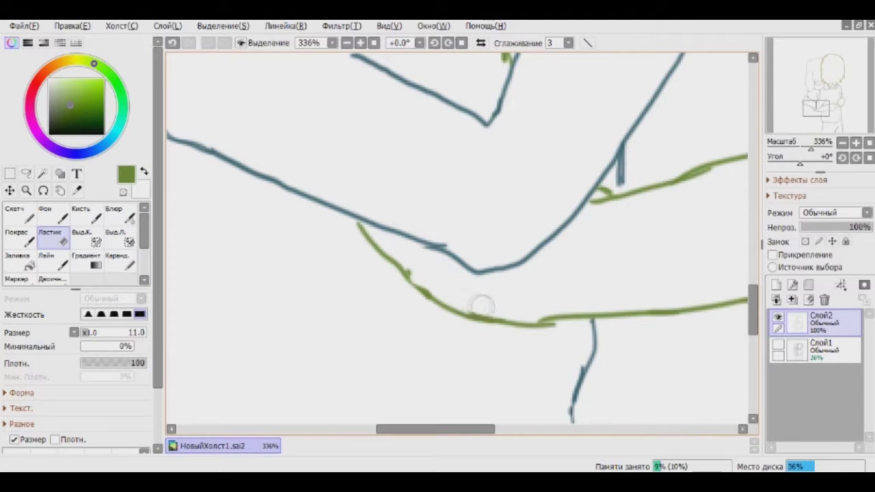
{"action": "key", "text": "n"}
{"action": "scroll", "coordinate": [468, 303], "scroll_direction": "down", "scroll_amount": 4}
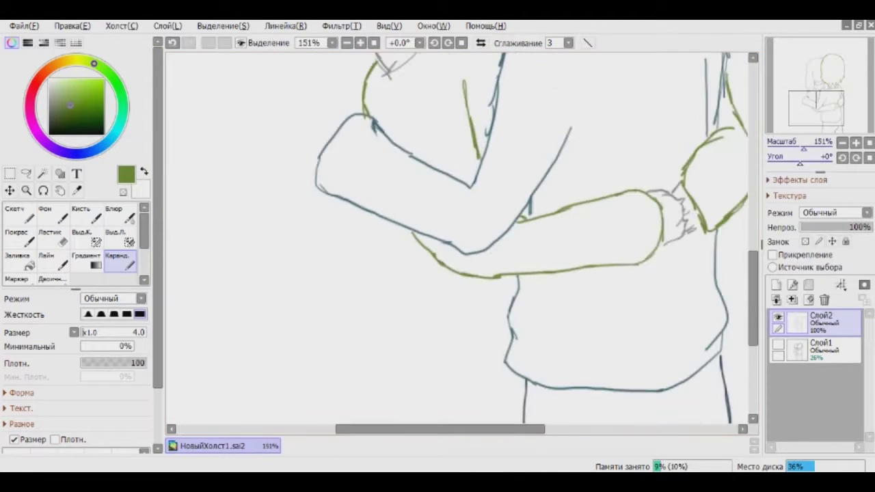
- Show the sketch layer again and outline the side and hem of the left figure's top in green
{"action": "scroll", "coordinate": [468, 304], "scroll_direction": "down", "scroll_amount": 3}
{"action": "left_click", "coordinate": [778, 346]}
{"action": "scroll", "coordinate": [479, 205], "scroll_direction": "up", "scroll_amount": 4}
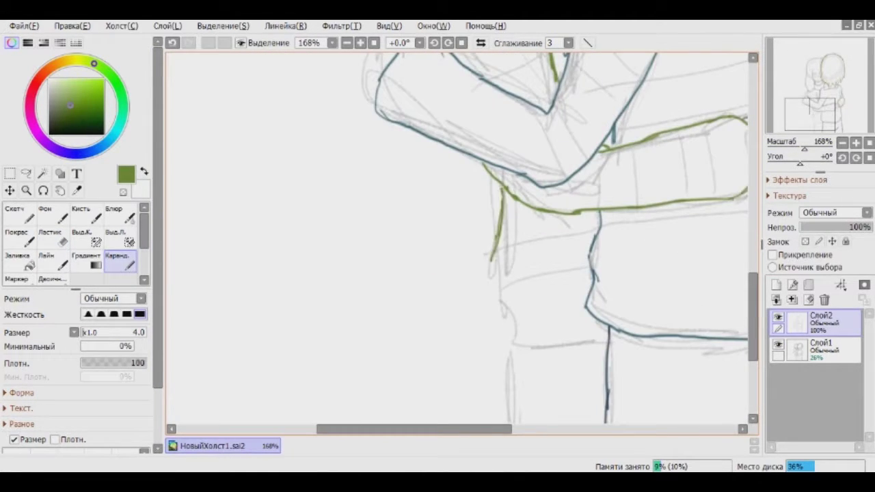
{"action": "left_click_drag", "start_coordinate": [572, 343], "coordinate": [608, 342]}
{"action": "scroll", "coordinate": [458, 239], "scroll_direction": "down", "scroll_amount": 3}
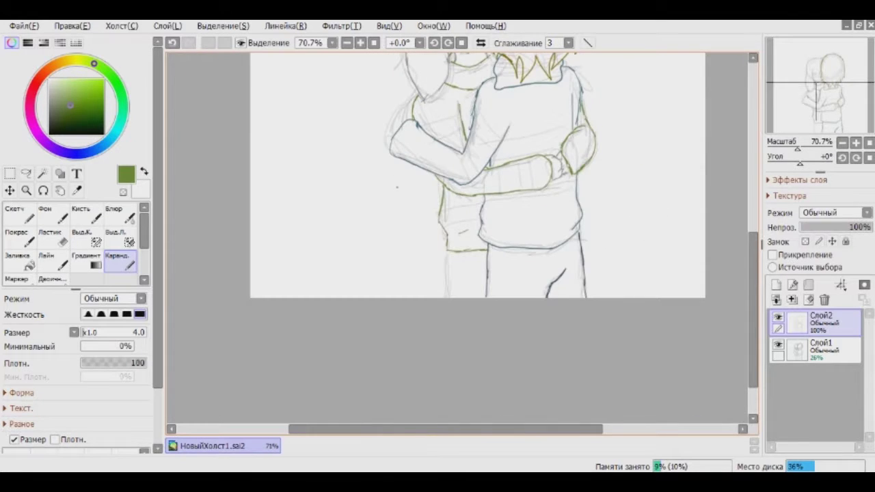
- Draw the left figure's outer leg line below the green hem, undoing the first strokes and redrawing it as one line
{"action": "scroll", "coordinate": [479, 287], "scroll_direction": "up", "scroll_amount": 3}
{"action": "scroll", "coordinate": [452, 201], "scroll_direction": "up", "scroll_amount": 2}
{"action": "left_click_drag", "start_coordinate": [453, 190], "coordinate": [460, 327]}
{"action": "left_click_drag", "start_coordinate": [459, 278], "coordinate": [463, 354]}
{"action": "key", "text": "ctrl+z"}
{"action": "key", "text": "ctrl+z"}
{"action": "left_click_drag", "start_coordinate": [453, 195], "coordinate": [462, 352]}
{"action": "scroll", "coordinate": [458, 205], "scroll_direction": "down", "scroll_amount": 5}
{"action": "scroll", "coordinate": [410, 226], "scroll_direction": "up", "scroll_amount": 4}
- Sample the grey of the hand outline and trace the nose and zigzag mouth on the left figure's face over the sketch
{"action": "left_click", "coordinate": [778, 345]}
{"action": "scroll", "coordinate": [458, 239], "scroll_direction": "up", "scroll_amount": 5}
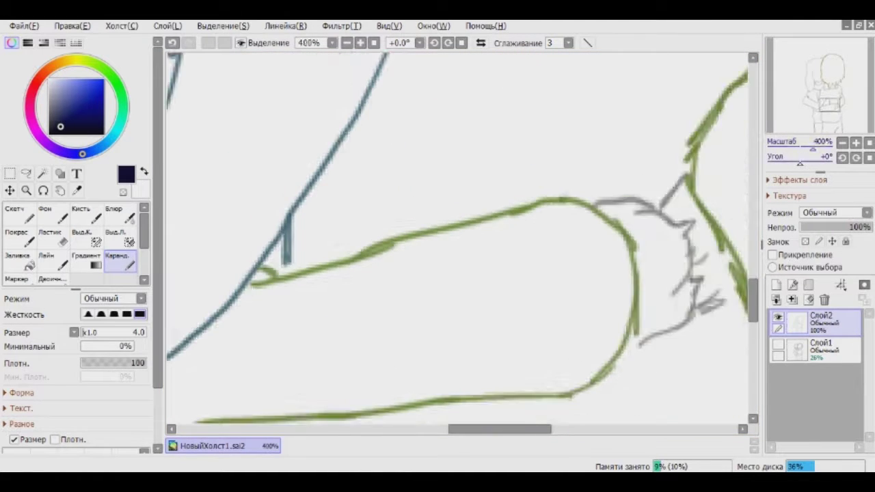
{"action": "left_click", "coordinate": [473, 183], "text": "alt"}
{"action": "scroll", "coordinate": [458, 240], "scroll_direction": "down", "scroll_amount": 6}
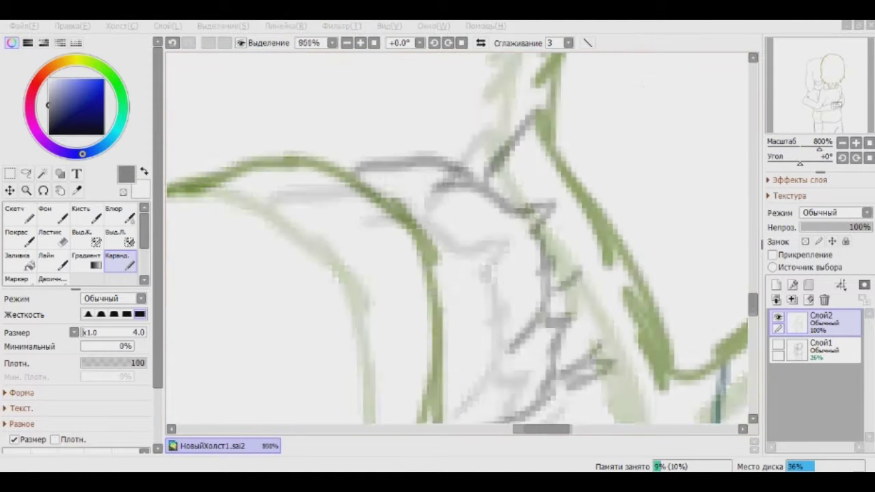
{"action": "scroll", "coordinate": [437, 205], "scroll_direction": "up", "scroll_amount": 7}
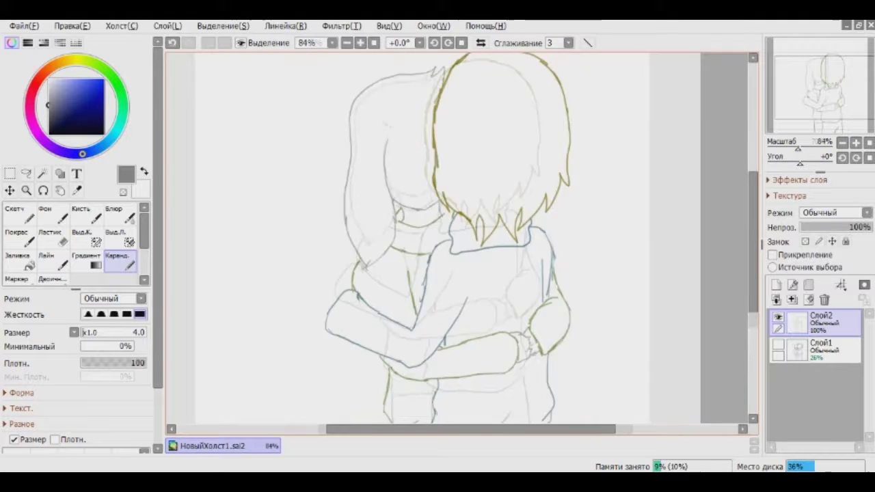
{"action": "left_click", "coordinate": [778, 345]}
{"action": "scroll", "coordinate": [459, 240], "scroll_direction": "up", "scroll_amount": 1}
{"action": "mouse_move", "coordinate": [541, 255]}
{"action": "left_mouse_down"}
{"action": "mouse_move", "coordinate": [482, 270]}
{"action": "mouse_move", "coordinate": [403, 308]}
{"action": "mouse_move", "coordinate": [328, 281]}
{"action": "left_mouse_up"}
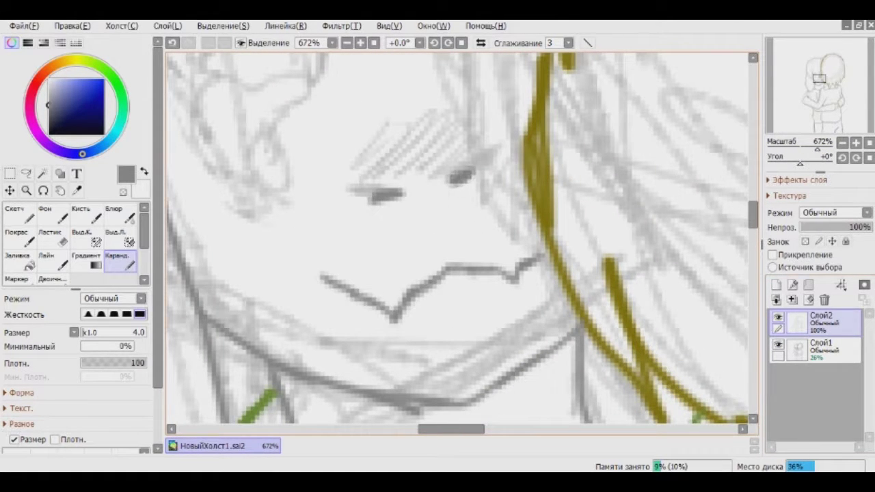
- Hide the sketch layer and rework the outer corner of the left figure's mouth into a thicker grey stroke
{"action": "left_click", "coordinate": [778, 346]}
{"action": "scroll", "coordinate": [458, 239], "scroll_direction": "down", "scroll_amount": 4}
{"action": "scroll", "coordinate": [418, 208], "scroll_direction": "up", "scroll_amount": 1}
{"action": "left_click", "coordinate": [173, 43]}
{"action": "left_click", "coordinate": [173, 43]}
{"action": "scroll", "coordinate": [445, 227], "scroll_direction": "up", "scroll_amount": 2}
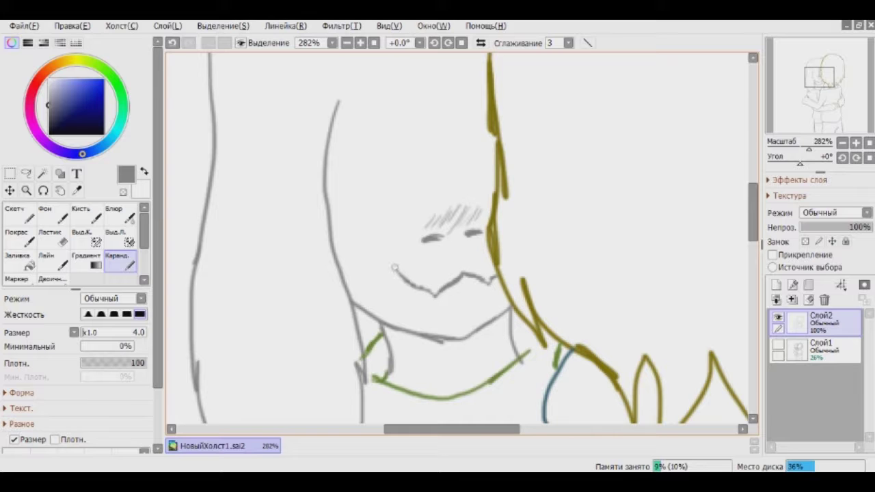
{"action": "scroll", "coordinate": [381, 119], "scroll_direction": "up", "scroll_amount": 1}
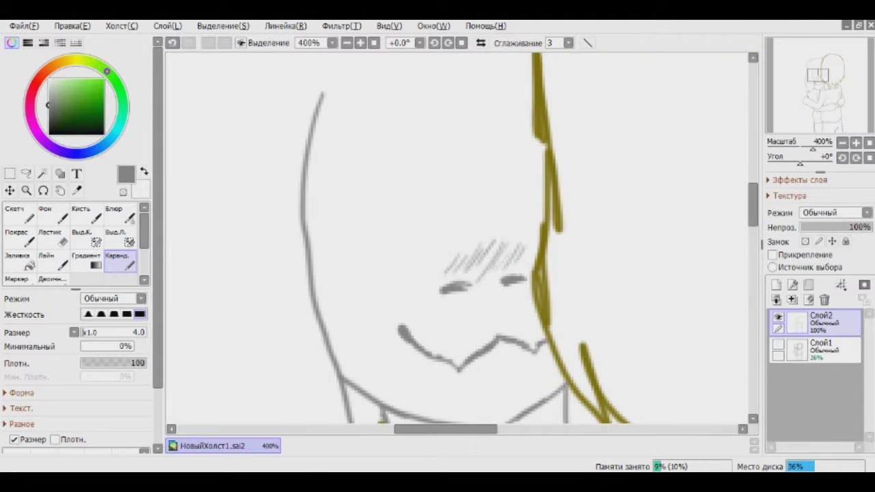
- Outline the left figure's eye in dark green between the face line and the nose
{"action": "key", "text": "ctrl+z"}
{"action": "mouse_move", "coordinate": [427, 250]}
{"action": "left_mouse_down"}
{"action": "mouse_move", "coordinate": [429, 219]}
{"action": "mouse_move", "coordinate": [416, 215]}
{"action": "mouse_move", "coordinate": [363, 216]}
{"action": "mouse_move", "coordinate": [331, 242]}
{"action": "mouse_move", "coordinate": [365, 263]}
{"action": "mouse_move", "coordinate": [442, 261]}
{"action": "left_mouse_up"}
{"action": "scroll", "coordinate": [441, 262], "scroll_direction": "down", "scroll_amount": 6}
{"action": "scroll", "coordinate": [383, 226], "scroll_direction": "down", "scroll_amount": 1}
{"action": "scroll", "coordinate": [383, 225], "scroll_direction": "up", "scroll_amount": 5}
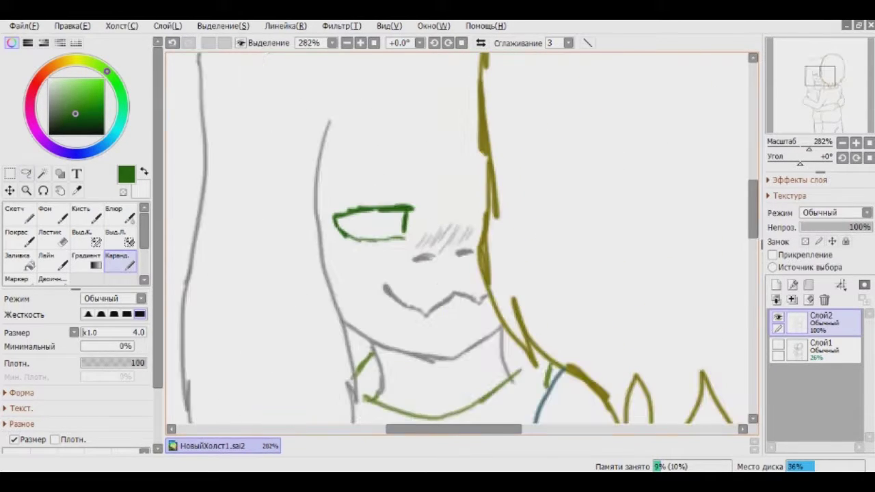
- Lasso the green eye outline, shift it slightly higher on the face and clear the selection
{"action": "key", "text": "a"}
{"action": "left_click_drag", "start_coordinate": [423, 214], "coordinate": [410, 205]}
{"action": "scroll", "coordinate": [383, 226], "scroll_direction": "down", "scroll_amount": 4}
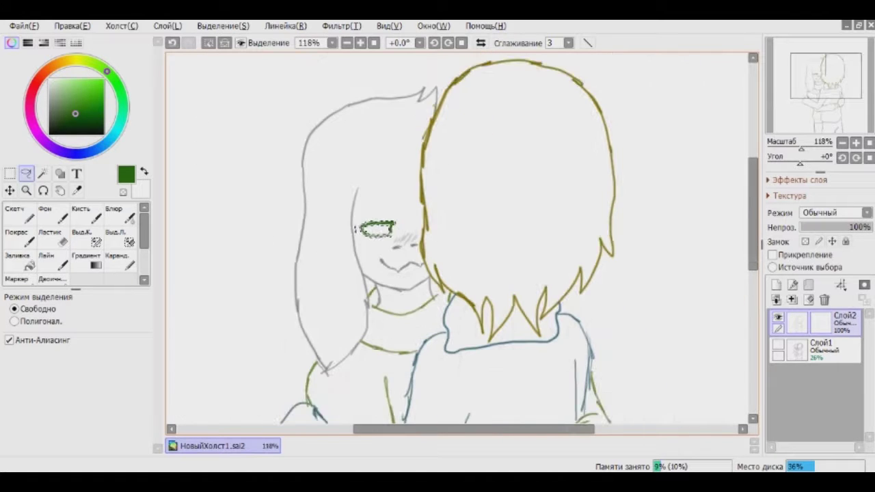
{"action": "left_click", "coordinate": [115, 236]}
{"action": "left_click", "coordinate": [116, 260]}
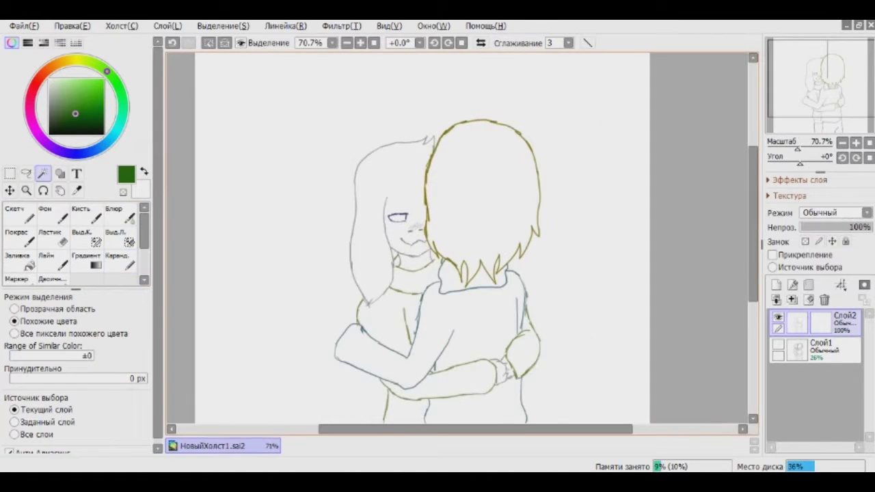
{"action": "key", "text": "a"}
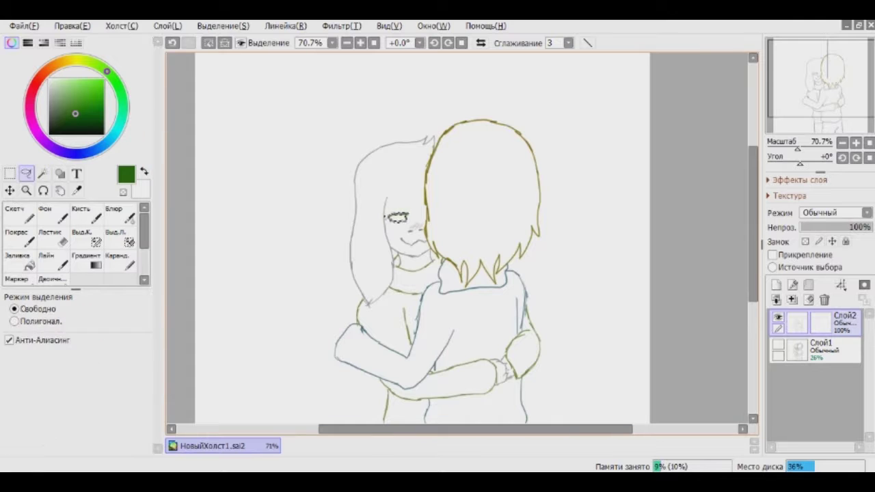
{"action": "key", "text": "ctrl+d"}
{"action": "key", "text": "n"}
{"action": "scroll", "coordinate": [437, 239], "scroll_direction": "up", "scroll_amount": 6}
{"action": "scroll", "coordinate": [307, 168], "scroll_direction": "up", "scroll_amount": 5}
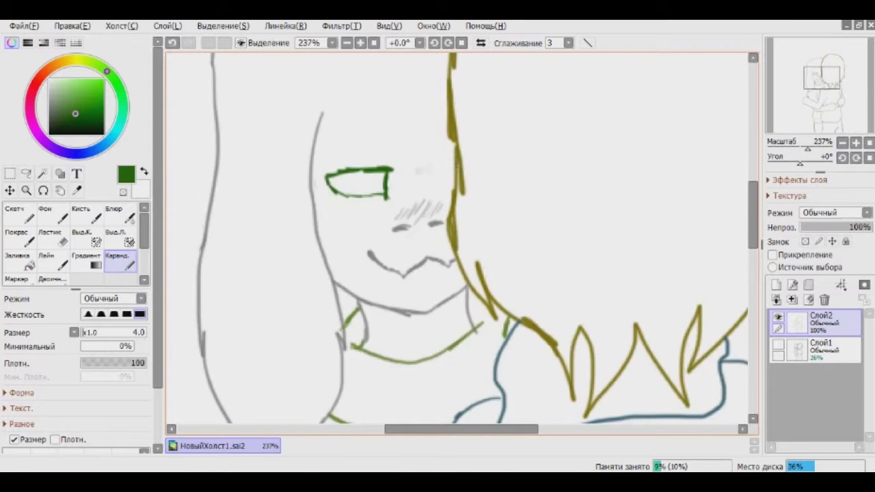
- Draw the visible bit of the second green eye at the edge of the other figure's hair, undoing unwanted strokes
{"action": "left_click_drag", "start_coordinate": [425, 166], "coordinate": [455, 166]}
{"action": "left_click_drag", "start_coordinate": [435, 179], "coordinate": [438, 213]}
{"action": "key", "text": "ctrl+z"}
{"action": "key", "text": "ctrl+z"}
{"action": "mouse_move", "coordinate": [429, 170]}
{"action": "left_mouse_down"}
{"action": "mouse_move", "coordinate": [443, 211]}
{"action": "mouse_move", "coordinate": [430, 199]}
{"action": "left_mouse_up"}
{"action": "key", "text": "ctrl+z"}
- Erase the outer outline of the blue-grey sleeve's bent elbow with an enlarged eraser
{"action": "scroll", "coordinate": [458, 239], "scroll_direction": "down", "scroll_amount": 8}
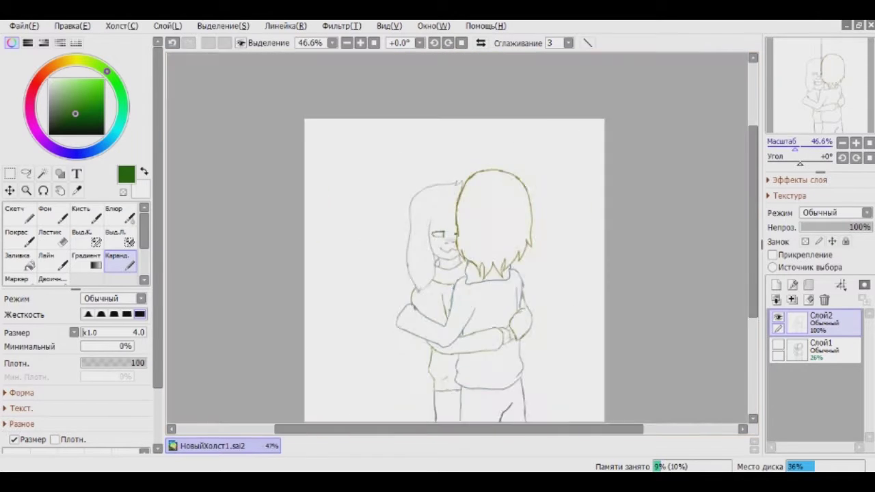
{"action": "scroll", "coordinate": [458, 239], "scroll_direction": "up", "scroll_amount": 4}
{"action": "scroll", "coordinate": [335, 246], "scroll_direction": "up", "scroll_amount": 2}
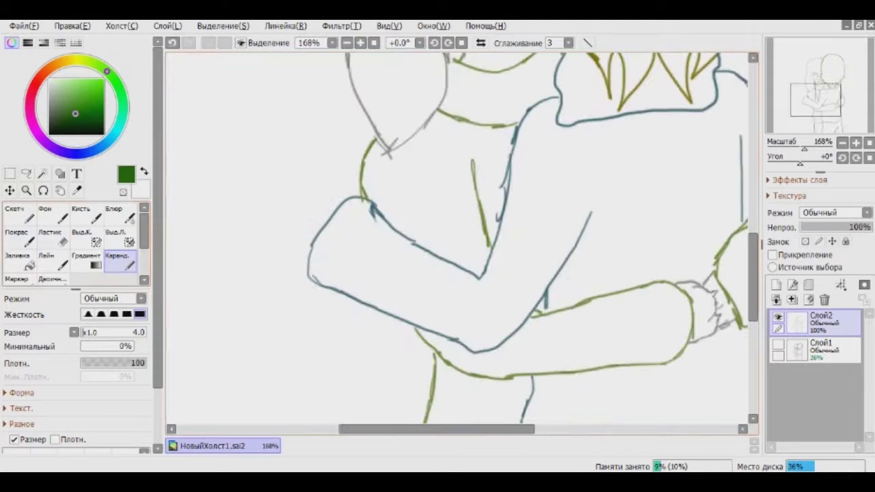
{"action": "scroll", "coordinate": [478, 273], "scroll_direction": "up", "scroll_amount": 3}
{"action": "mouse_move", "coordinate": [205, 137]}
{"action": "left_mouse_down"}
{"action": "mouse_move", "coordinate": [478, 322]}
{"action": "mouse_move", "coordinate": [683, 424]}
{"action": "left_mouse_up"}
{"action": "scroll", "coordinate": [458, 239], "scroll_direction": "down", "scroll_amount": 4}
{"action": "key", "text": "e"}
{"action": "key", "text": "]"}
{"action": "key", "text": "]"}
{"action": "key", "text": "]"}
- Redraw the sleeve's outer elbow curve in blue-grey, joining the upper edge to the underside of the arm
{"action": "key", "text": "n"}
{"action": "left_click_drag", "start_coordinate": [438, 215], "coordinate": [432, 307]}
{"action": "left_click_drag", "start_coordinate": [461, 345], "coordinate": [502, 368]}
{"action": "key", "text": "ctrl+z"}
{"action": "mouse_move", "coordinate": [462, 229]}
{"action": "left_mouse_down"}
{"action": "mouse_move", "coordinate": [457, 336]}
{"action": "mouse_move", "coordinate": [471, 352]}
{"action": "left_mouse_up"}
- Draw a pale yellow curve just outside the end of the blue-grey sleeve beside the left figure's shoulder
{"action": "left_click", "coordinate": [519, 386], "text": "alt"}
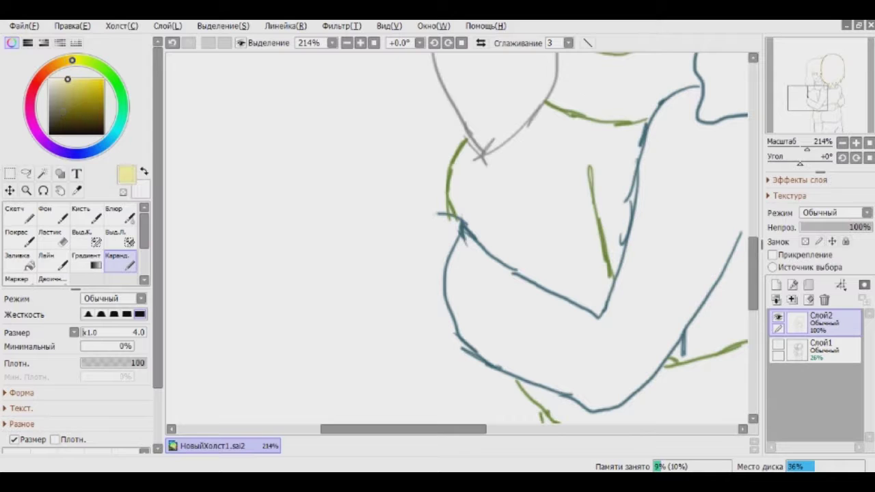
{"action": "scroll", "coordinate": [453, 273], "scroll_direction": "up", "scroll_amount": 2}
{"action": "left_click_drag", "start_coordinate": [425, 228], "coordinate": [439, 294]}
{"action": "scroll", "coordinate": [452, 208], "scroll_direction": "down", "scroll_amount": 6}
- Add a new layer between the sketch and the line art and select the right figure's hair with the magic wand
{"action": "left_click", "coordinate": [817, 348]}
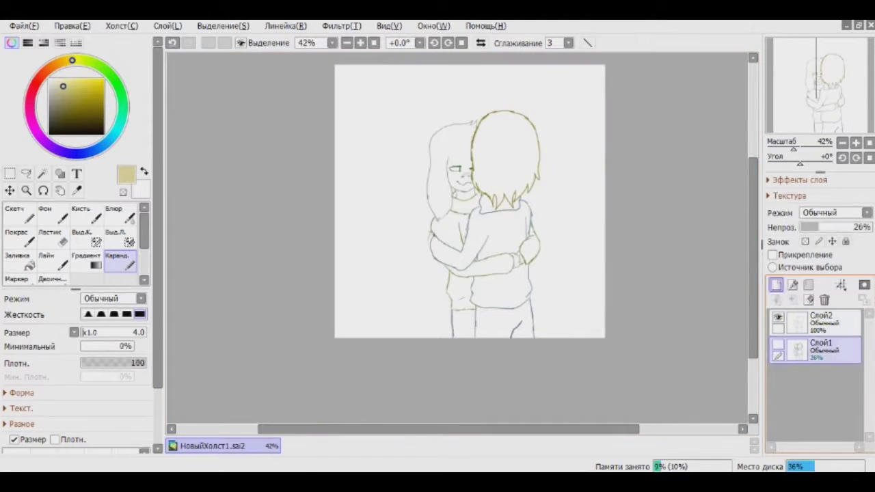
{"action": "key", "text": "ctrl+shift+n"}
{"action": "key", "text": "w"}
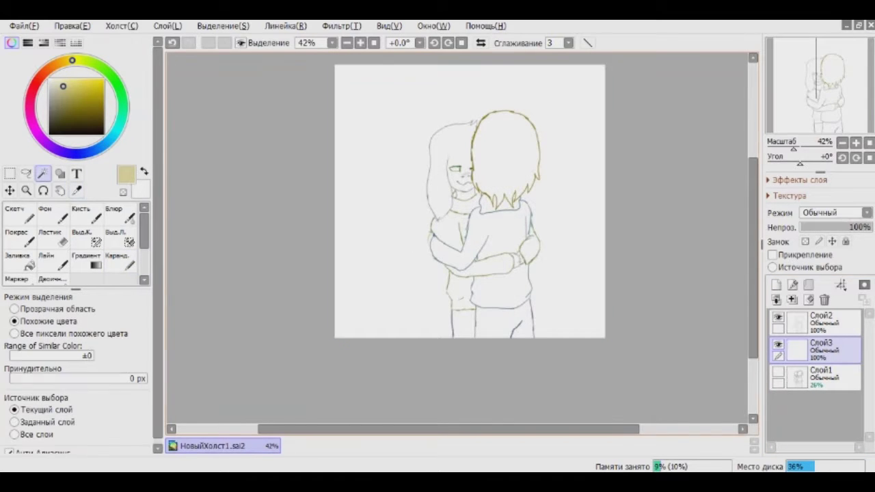
{"action": "left_click", "coordinate": [513, 147]}
{"action": "scroll", "coordinate": [514, 143], "scroll_direction": "up", "scroll_amount": 1}
- Fill the selected hair with muted brown using the pencil at size 98
{"action": "key", "text": "n"}
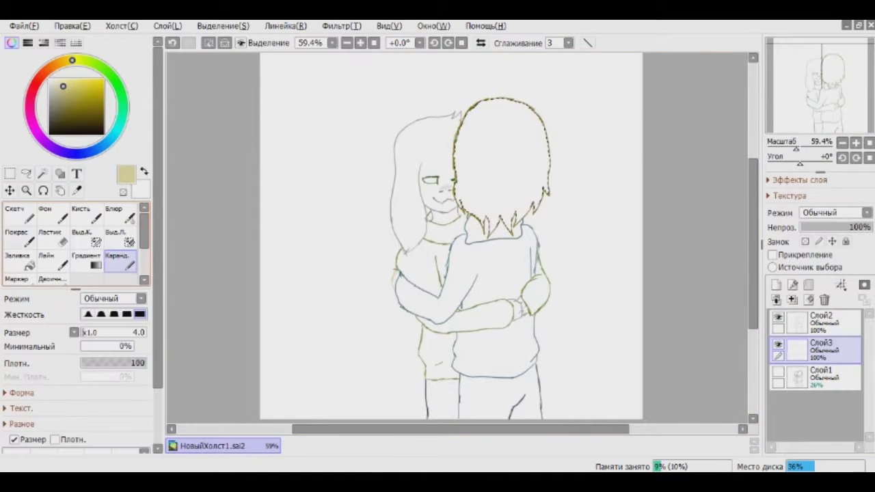
{"action": "left_click", "coordinate": [65, 62]}
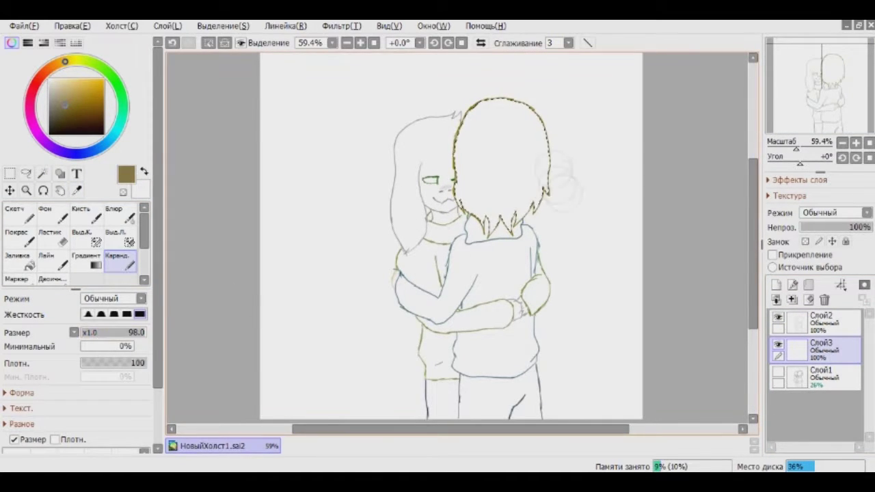
{"action": "left_click_drag", "start_coordinate": [526, 130], "coordinate": [472, 191]}
- Paint fine darker brown strands over the hair with a blending brush at size 1 and density 77
{"action": "left_click", "coordinate": [19, 236]}
{"action": "left_click", "coordinate": [73, 126]}
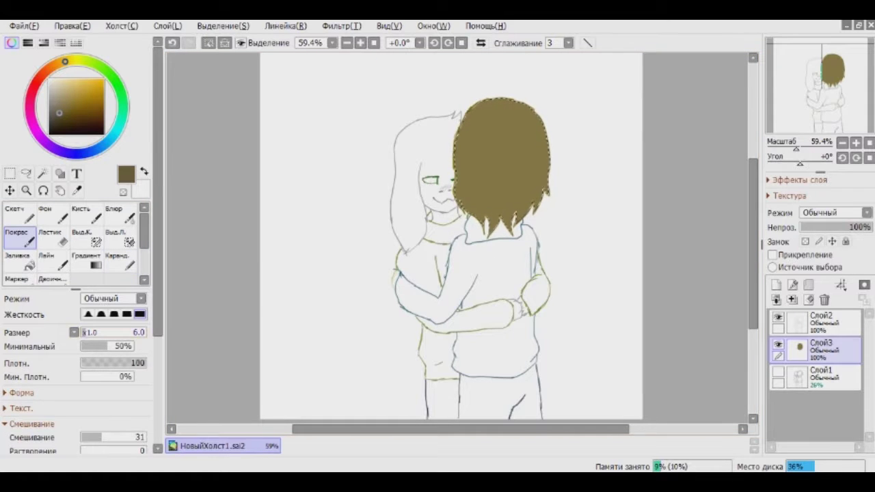
{"action": "scroll", "coordinate": [516, 130], "scroll_direction": "up", "scroll_amount": 5}
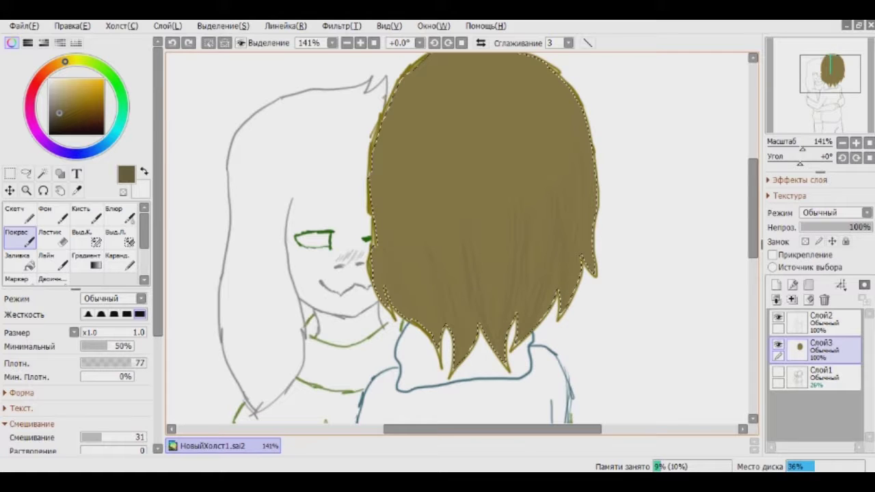
{"action": "scroll", "coordinate": [479, 239], "scroll_direction": "up", "scroll_amount": 2}
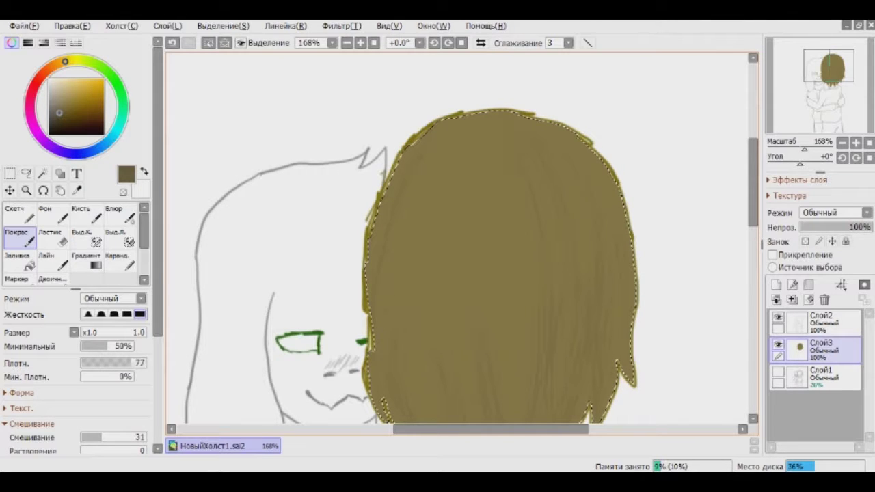
{"action": "key", "text": "h"}
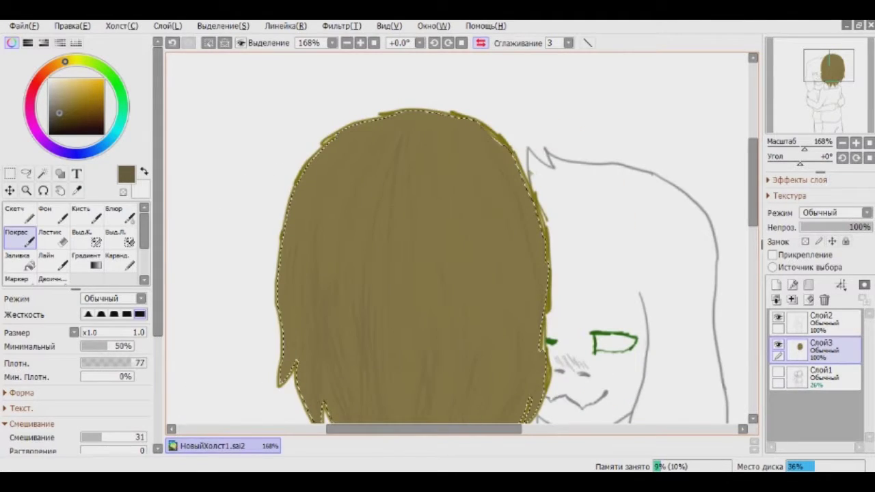
{"action": "key", "text": "h"}
{"action": "scroll", "coordinate": [459, 240], "scroll_direction": "down", "scroll_amount": 1}
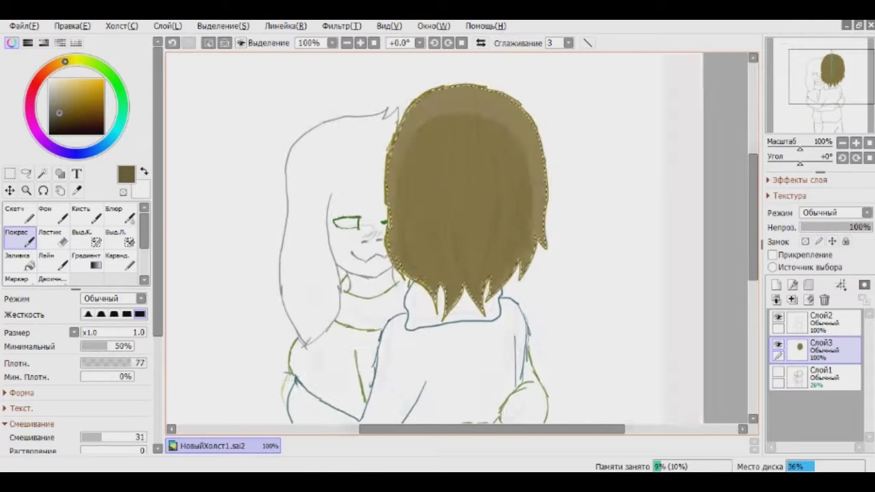
- Deepen the hair with more dark strands and add thin strands in a lighter brown
{"action": "left_click", "coordinate": [63, 122]}
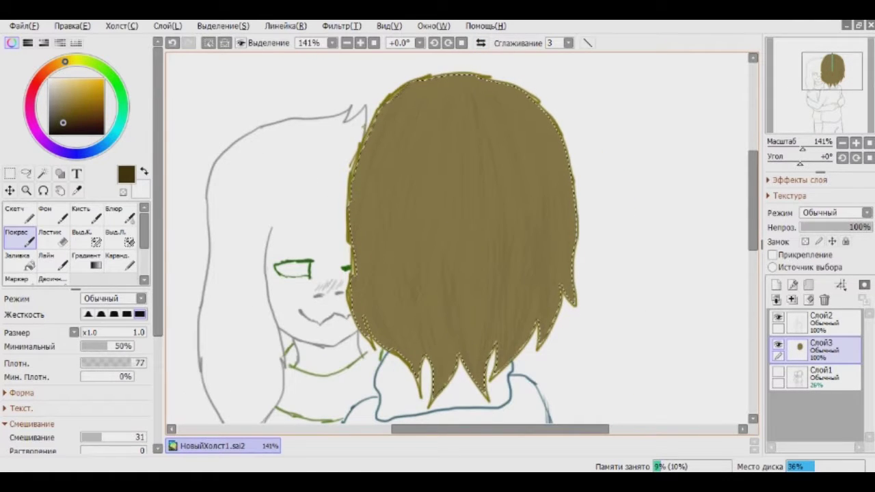
{"action": "key", "text": "ctrl+z"}
{"action": "left_click", "coordinate": [57, 120]}
{"action": "key", "text": "ctrl+y"}
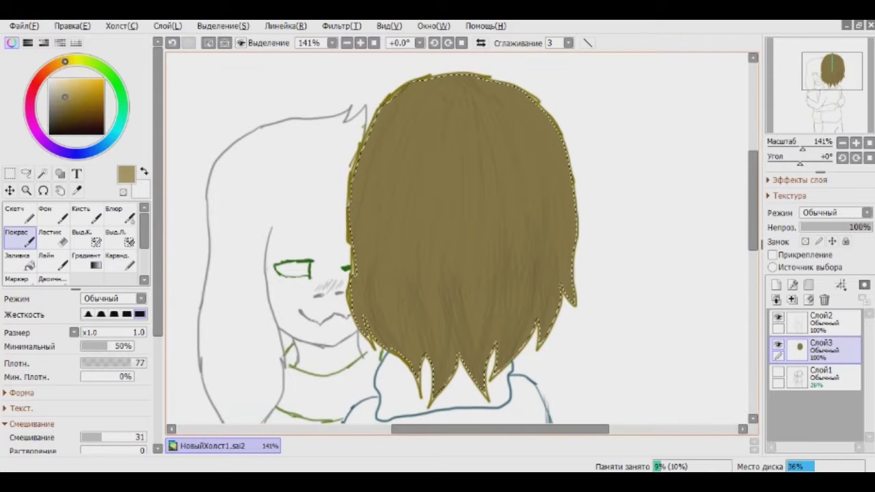
{"action": "scroll", "coordinate": [523, 212], "scroll_direction": "up", "scroll_amount": 2}
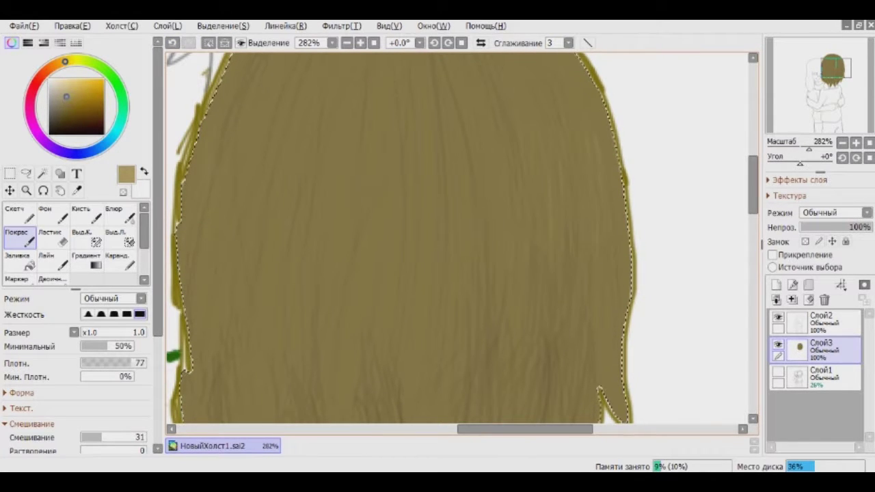
{"action": "scroll", "coordinate": [459, 239], "scroll_direction": "down", "scroll_amount": 3}
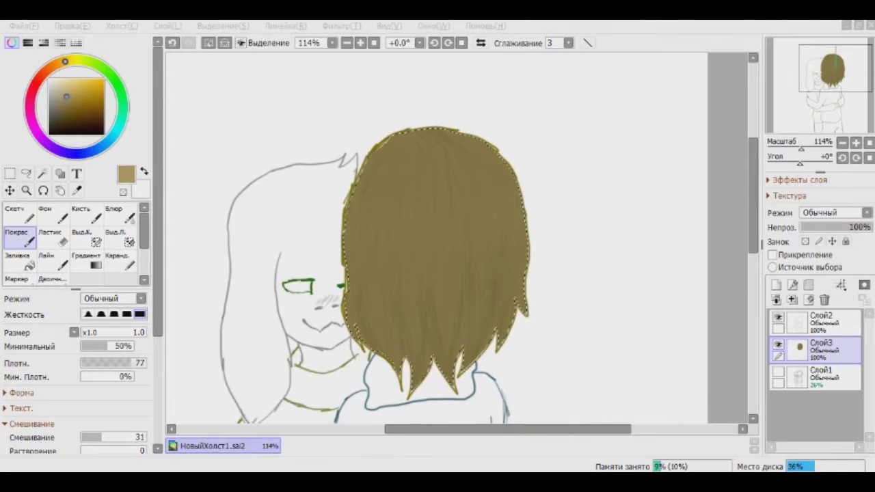
- Deselect the hair and select the right figure's sweater and sleeves from the line art layer, touching up the selection
{"action": "scroll", "coordinate": [458, 239], "scroll_direction": "down", "scroll_amount": 1}
{"action": "left_click", "coordinate": [26, 174]}
{"action": "key", "text": "ctrl+d"}
{"action": "left_click", "coordinate": [42, 174]}
{"action": "left_click", "coordinate": [821, 322]}
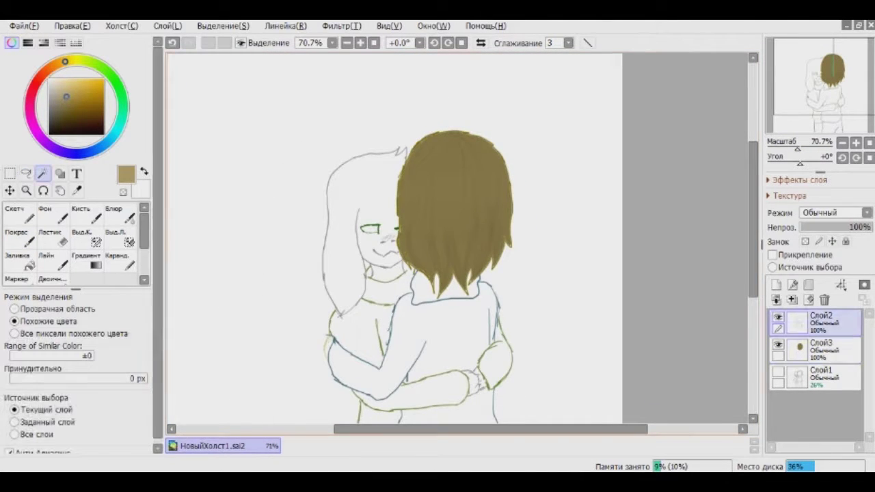
{"action": "scroll", "coordinate": [458, 240], "scroll_direction": "down", "scroll_amount": 1}
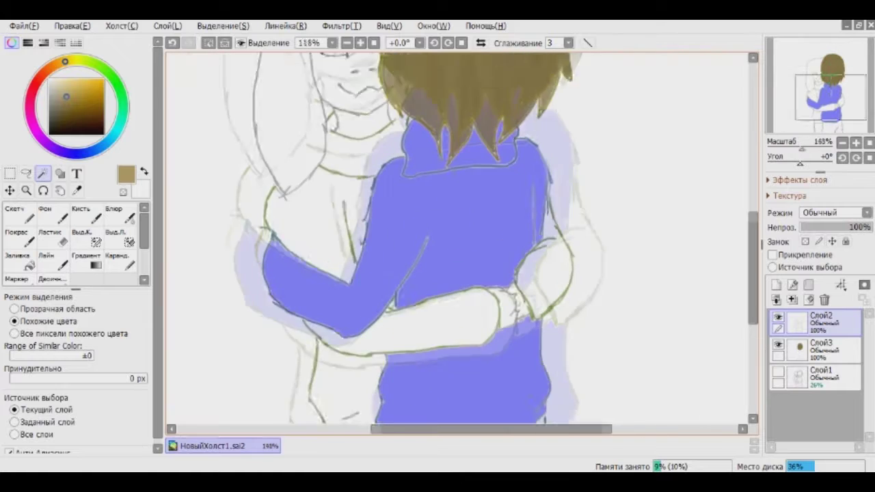
{"action": "left_click", "coordinate": [82, 236]}
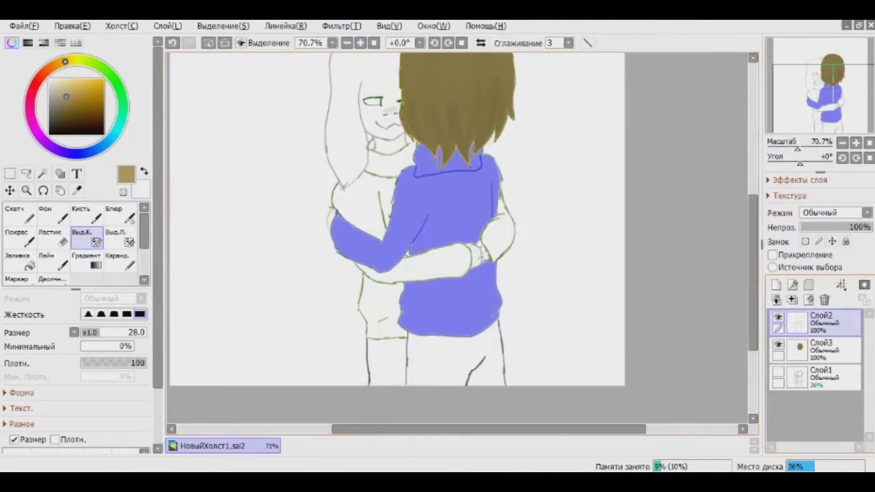
- Fill the selected sweater with light teal blue on the colour layer using the pencil at size 98
{"action": "left_click", "coordinate": [820, 349]}
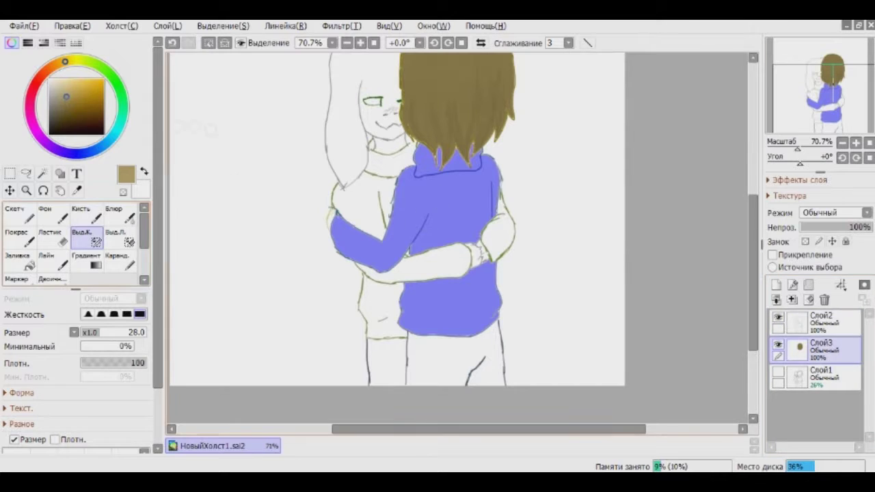
{"action": "left_click", "coordinate": [118, 260]}
{"action": "left_click", "coordinate": [69, 92]}
{"action": "left_click_drag", "start_coordinate": [438, 192], "coordinate": [452, 308]}
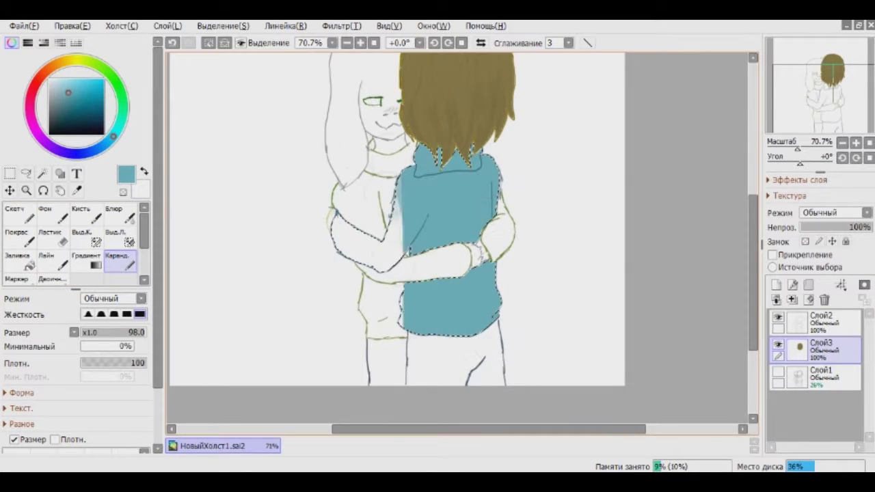
{"action": "scroll", "coordinate": [574, 141], "scroll_direction": "up", "scroll_amount": 2}
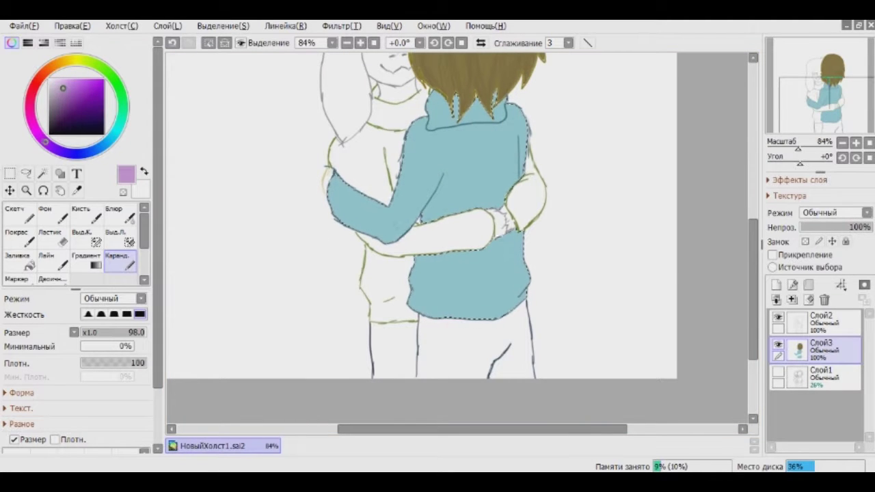
- Paint two purple stripes across the sweater's bent sleeve with the pencil at size 33
{"action": "left_click", "coordinate": [72, 100]}
{"action": "scroll", "coordinate": [448, 159], "scroll_direction": "up", "scroll_amount": 3}
{"action": "left_click_drag", "start_coordinate": [374, 159], "coordinate": [414, 199]}
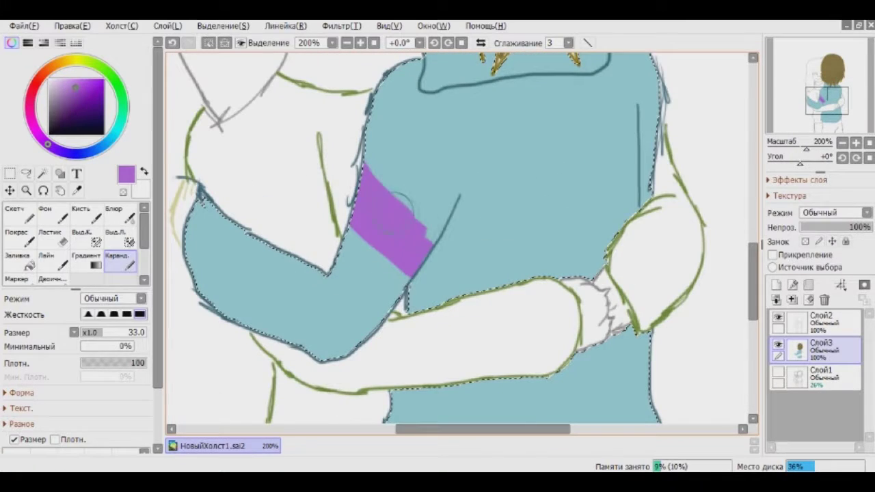
{"action": "left_click_drag", "start_coordinate": [335, 225], "coordinate": [383, 281]}
{"action": "scroll", "coordinate": [486, 213], "scroll_direction": "down", "scroll_amount": 3}
{"action": "scroll", "coordinate": [485, 214], "scroll_direction": "up", "scroll_amount": 3}
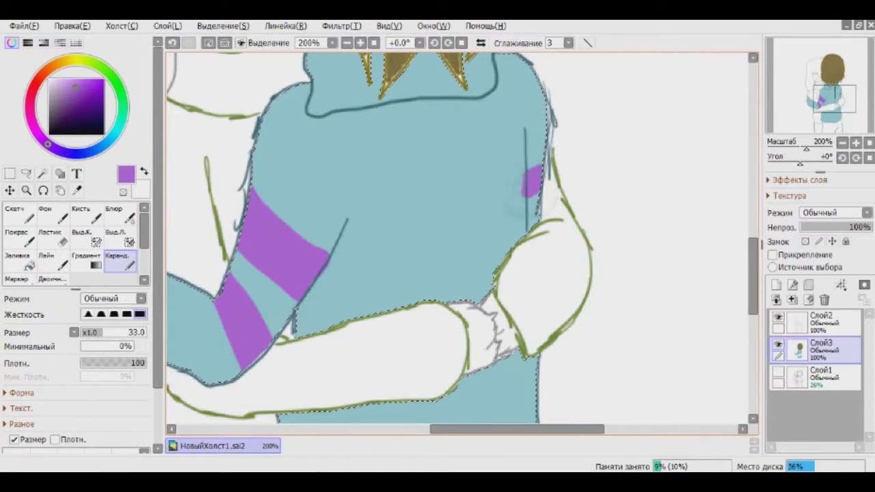
- Add a small purple stripe on the far sleeve and purple bands across the sweater's back above and below the hugging arm
{"action": "left_click", "coordinate": [509, 198], "text": "alt"}
{"action": "scroll", "coordinate": [493, 175], "scroll_direction": "down", "scroll_amount": 1}
{"action": "left_click", "coordinate": [504, 174], "text": "alt"}
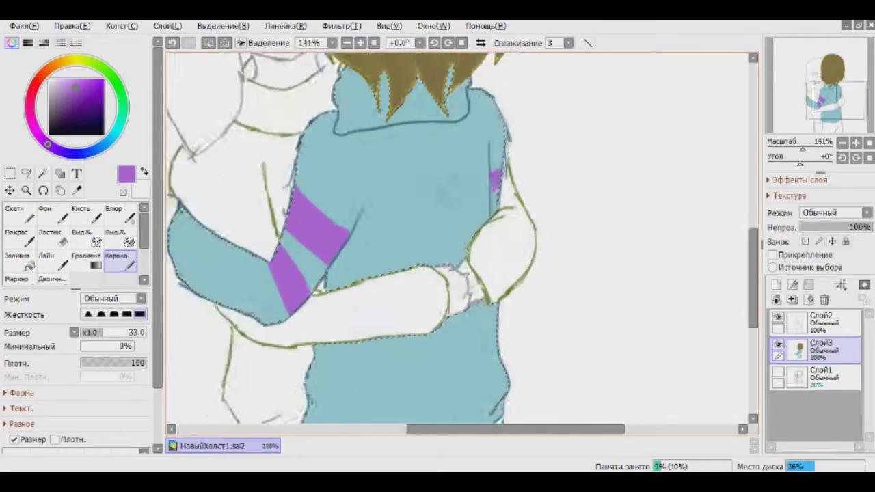
{"action": "left_click_drag", "start_coordinate": [335, 279], "coordinate": [471, 252]}
{"action": "key", "text": "ctrl+plus"}
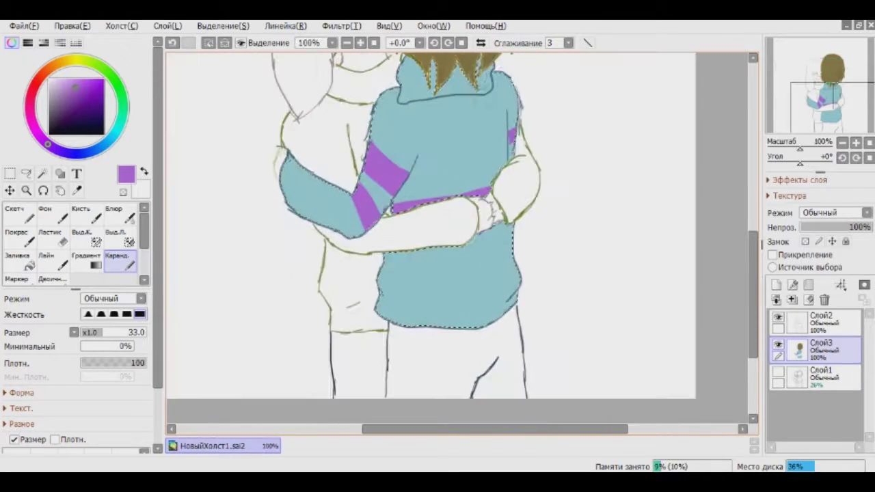
{"action": "left_click_drag", "start_coordinate": [527, 253], "coordinate": [493, 213]}
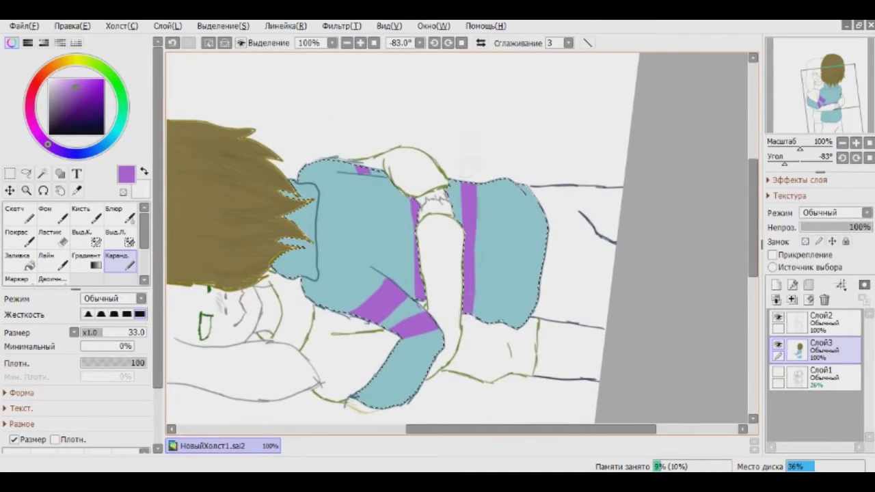
{"action": "key", "text": "Home"}
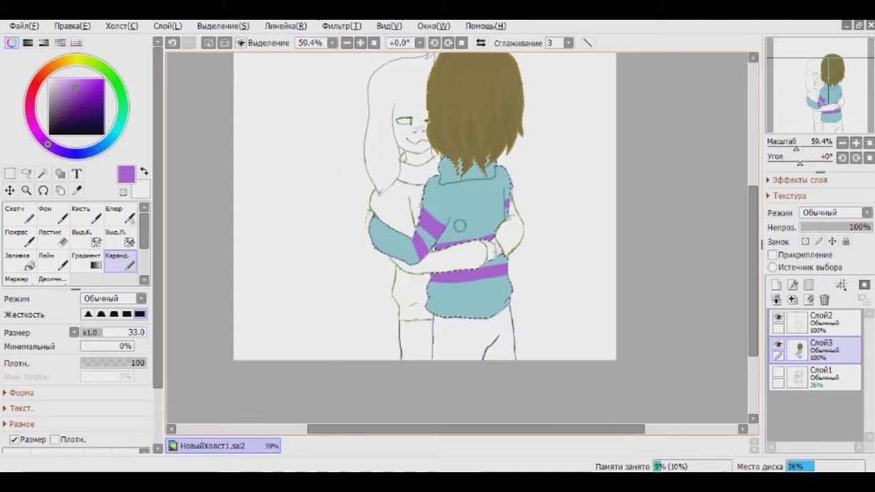
- Add a new layer above the colour layer and paint dark purple shadows below the hugging arm and on the sweater's hem at size 18
{"action": "key", "text": "ctrl+shift+n"}
{"action": "key", "text": "ctrl+plus"}
{"action": "key", "text": "ctrl+plus"}
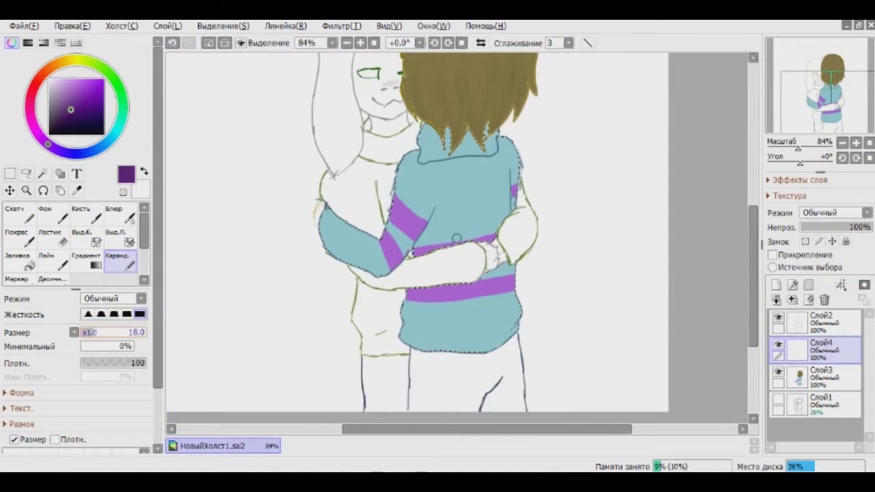
{"action": "key", "text": "ctrl+plus"}
{"action": "key", "text": "ctrl+plus"}
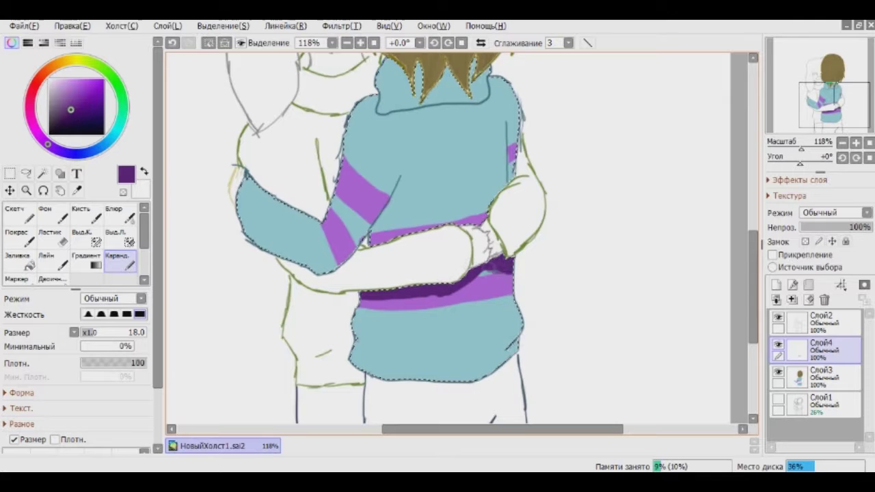
{"action": "key", "text": "ctrl+plus"}
{"action": "key", "text": "ctrl+minus"}
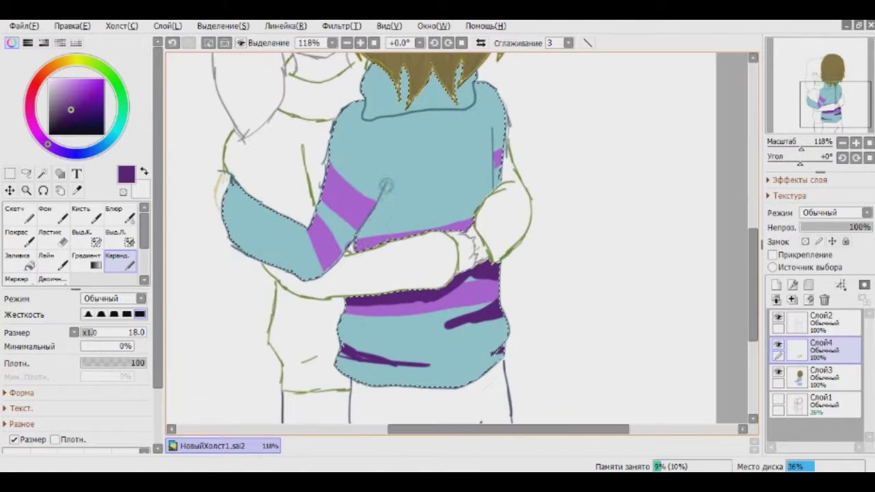
- Paint dark purple shadows under the collar, between the hair strands and along both side edges of the sweater's back
{"action": "mouse_move", "coordinate": [472, 86]}
{"action": "left_mouse_down"}
{"action": "mouse_move", "coordinate": [475, 109]}
{"action": "mouse_move", "coordinate": [417, 116]}
{"action": "left_mouse_up"}
{"action": "key", "text": "ctrl+minus"}
{"action": "key", "text": "ctrl+minus"}
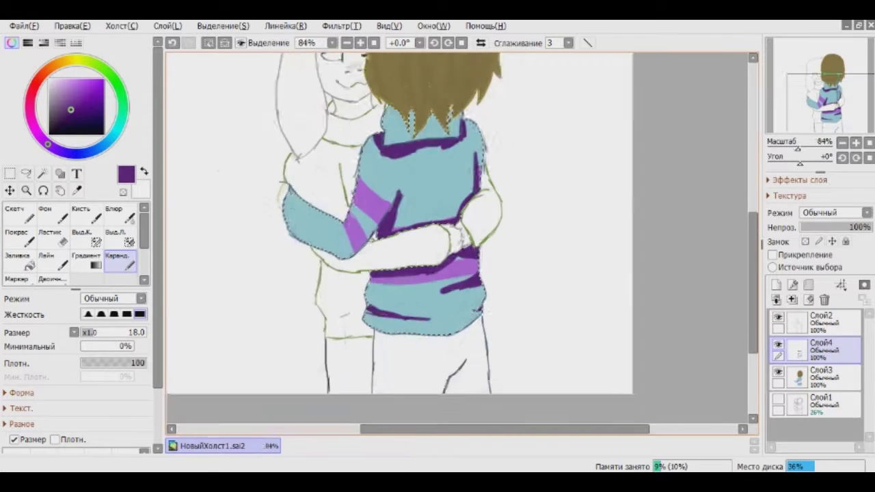
{"action": "key", "text": "ctrl+plus"}
{"action": "key", "text": "ctrl+plus"}
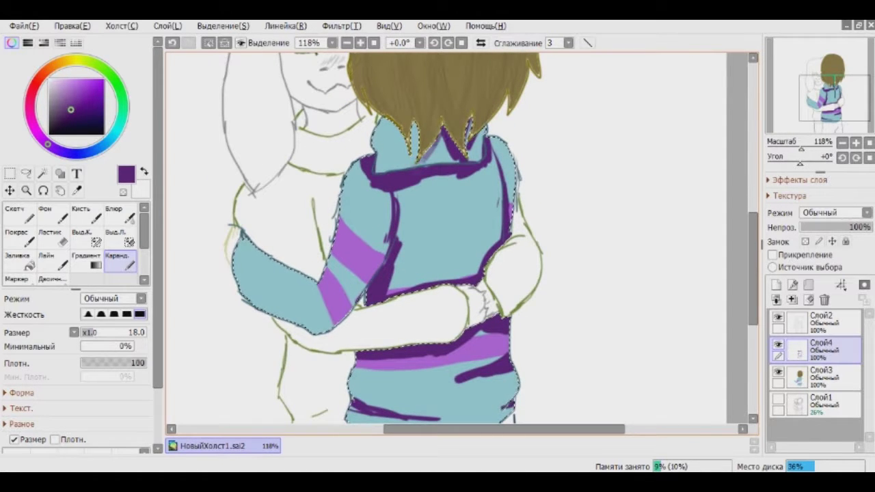
{"action": "scroll", "coordinate": [462, 239], "scroll_direction": "down", "scroll_amount": 1}
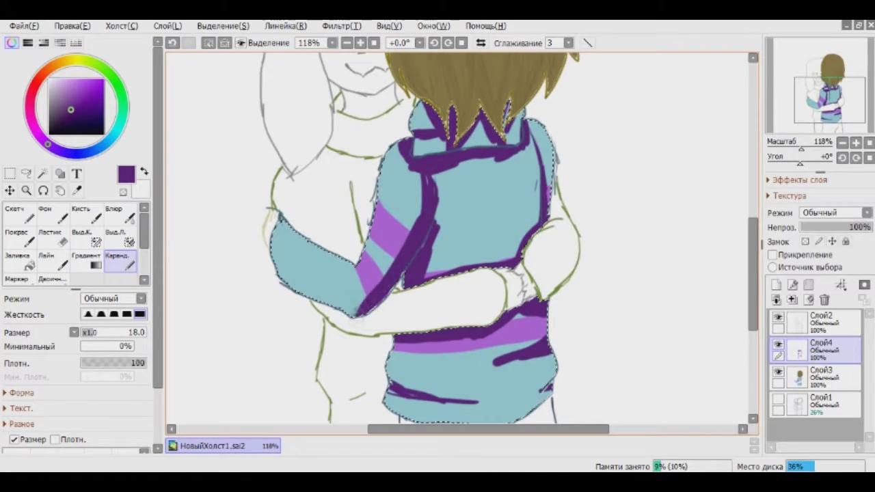
- Paint a dark purple shadow along the underside of the bent forearm from the elbow to the cuff
{"action": "left_click_drag", "start_coordinate": [362, 317], "coordinate": [269, 273]}
{"action": "key", "text": "ctrl+minus"}
{"action": "key", "text": "ctrl+minus"}
{"action": "key", "text": "ctrl+minus"}
{"action": "key", "text": "ctrl+minus"}
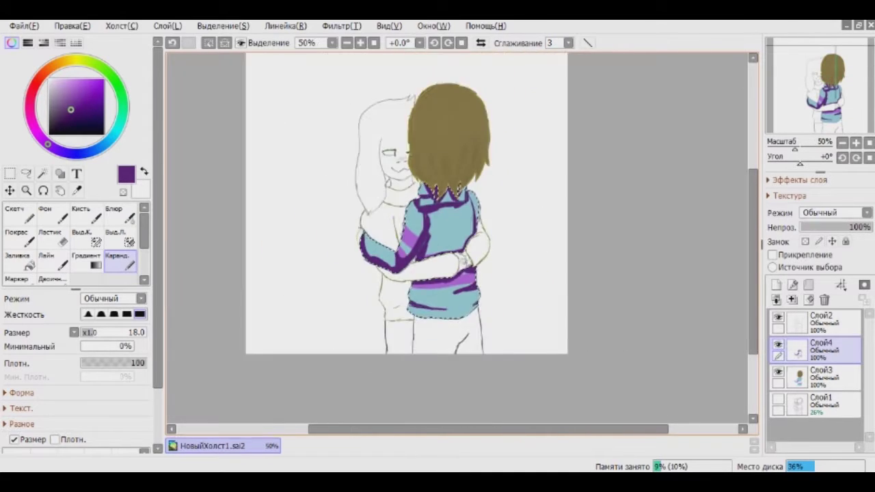
- Blend the upper sleeve and shoulder shadows into the sweater with the blur brush at size 9
{"action": "key", "text": "ctrl+plus"}
{"action": "key", "text": "ctrl+plus"}
{"action": "key", "text": "ctrl+plus"}
{"action": "key", "text": "ctrl+plus"}
{"action": "key", "text": "ctrl+plus"}
{"action": "left_click", "coordinate": [120, 214]}
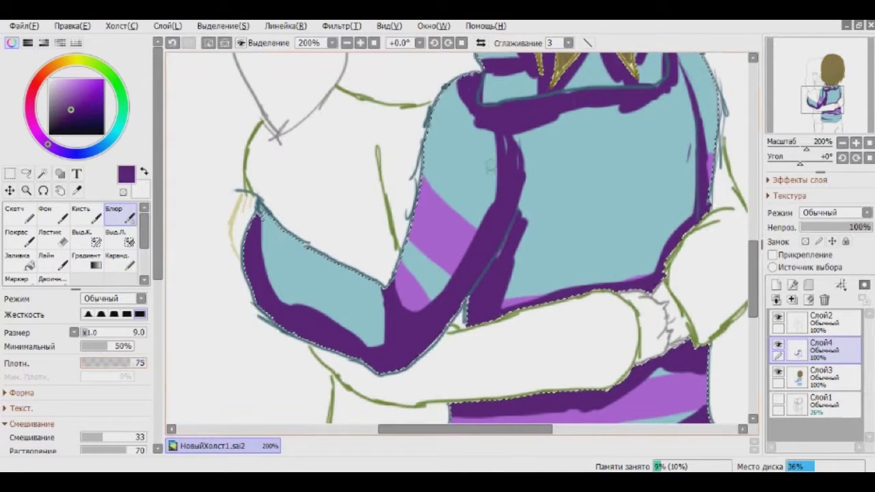
{"action": "key", "text": "ctrl+plus"}
{"action": "key", "text": "ctrl+plus"}
{"action": "key", "text": "ctrl+plus"}
{"action": "key", "text": "ctrl+plus"}
{"action": "key", "text": "ctrl+minus"}
{"action": "key", "text": "ctrl+minus"}
{"action": "key", "text": "ctrl+minus"}
{"action": "key", "text": "ctrl+minus"}
{"action": "key", "text": "ctrl+minus"}
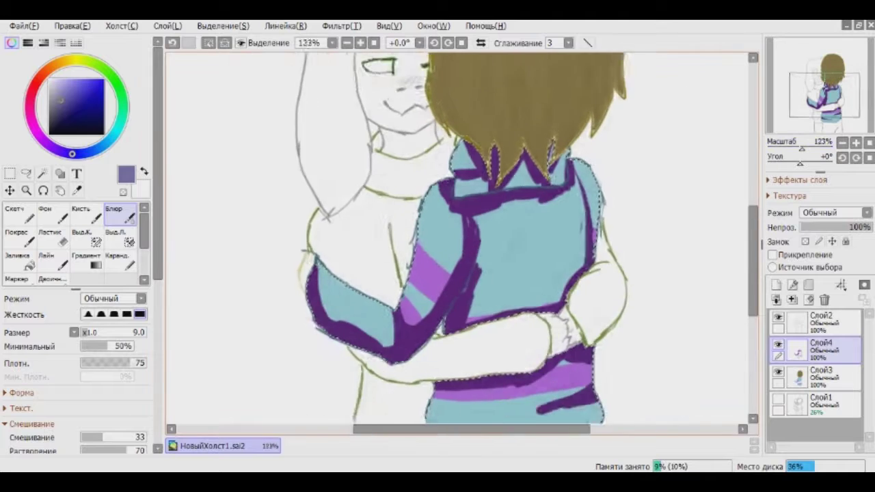
{"action": "key", "text": "ctrl+plus"}
{"action": "key", "text": "ctrl+plus"}
{"action": "left_click_drag", "start_coordinate": [437, 329], "coordinate": [376, 356]}
{"action": "key", "text": "ctrl+plus"}
{"action": "mouse_move", "coordinate": [465, 219]}
{"action": "left_mouse_down"}
{"action": "mouse_move", "coordinate": [420, 164]}
{"action": "mouse_move", "coordinate": [568, 191]}
{"action": "left_mouse_up"}
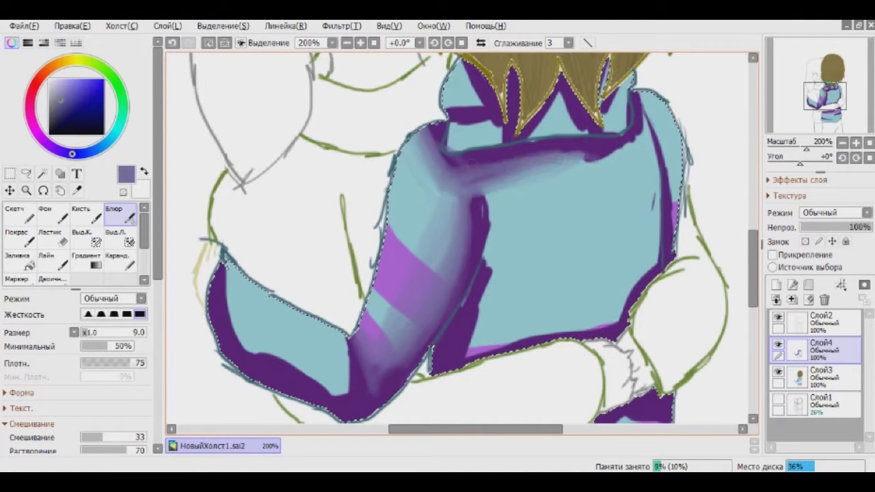
- Blend the purple shadows under and on the collar beneath the hair strands with the blur brush
{"action": "left_click_drag", "start_coordinate": [527, 168], "coordinate": [639, 140]}
{"action": "left_click_drag", "start_coordinate": [479, 68], "coordinate": [455, 109]}
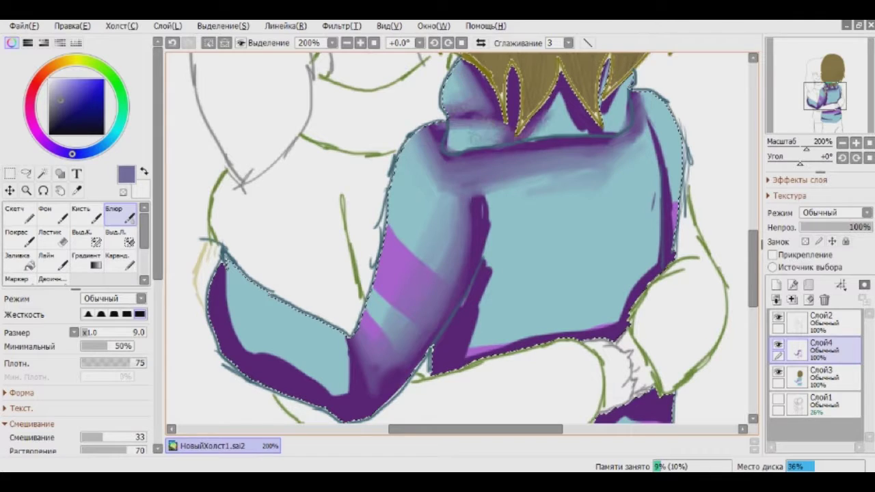
{"action": "left_click_drag", "start_coordinate": [526, 133], "coordinate": [609, 65]}
{"action": "mouse_move", "coordinate": [479, 205]}
{"action": "left_mouse_down"}
{"action": "mouse_move", "coordinate": [547, 171]}
{"action": "mouse_move", "coordinate": [615, 116]}
{"action": "left_mouse_up"}
- Smooth the shadow along the bent forearm into the teal sleeve with the blur brush
{"action": "key", "text": "ctrl+plus"}
{"action": "left_click_drag", "start_coordinate": [328, 164], "coordinate": [478, 308]}
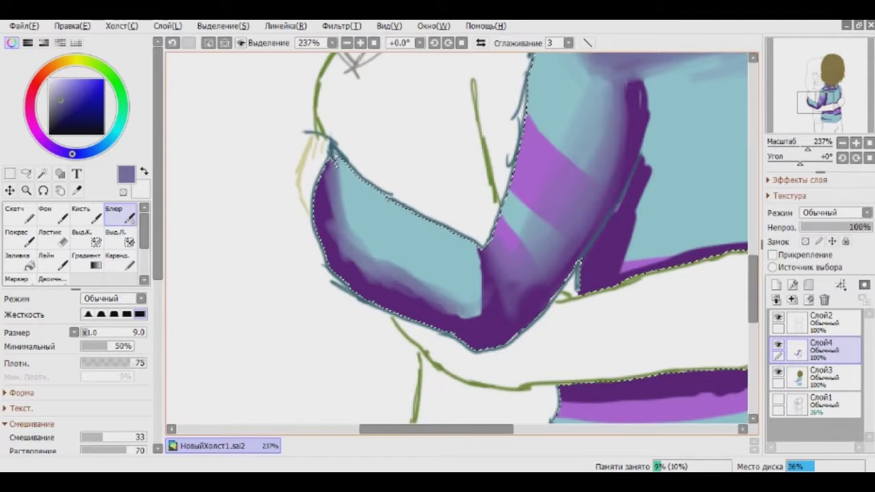
{"action": "left_click_drag", "start_coordinate": [342, 171], "coordinate": [452, 294]}
{"action": "left_click_drag", "start_coordinate": [356, 211], "coordinate": [444, 281]}
{"action": "key", "text": "ctrl+minus"}
{"action": "left_click_drag", "start_coordinate": [479, 240], "coordinate": [411, 219]}
- Blend the shadows along the sweater's back, the far sleeve and the area above the hugging arm
{"action": "left_click_drag", "start_coordinate": [493, 267], "coordinate": [540, 116]}
{"action": "key", "text": "ctrl+minus"}
{"action": "key", "text": "ctrl+minus"}
{"action": "key", "text": "ctrl+minus"}
{"action": "key", "text": "ctrl+minus"}
{"action": "key", "text": "ctrl+minus"}
{"action": "key", "text": "ctrl+plus"}
{"action": "key", "text": "ctrl+plus"}
{"action": "key", "text": "ctrl+plus"}
{"action": "key", "text": "ctrl+plus"}
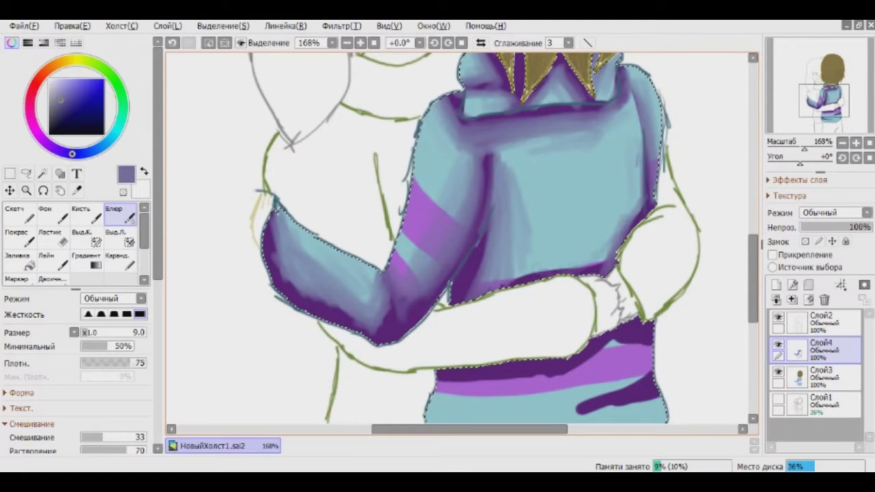
{"action": "key", "text": "ctrl+minus"}
{"action": "key", "text": "ctrl+minus"}
{"action": "key", "text": "ctrl+minus"}
{"action": "key", "text": "ctrl+minus"}
{"action": "key", "text": "ctrl+plus"}
{"action": "key", "text": "ctrl+plus"}
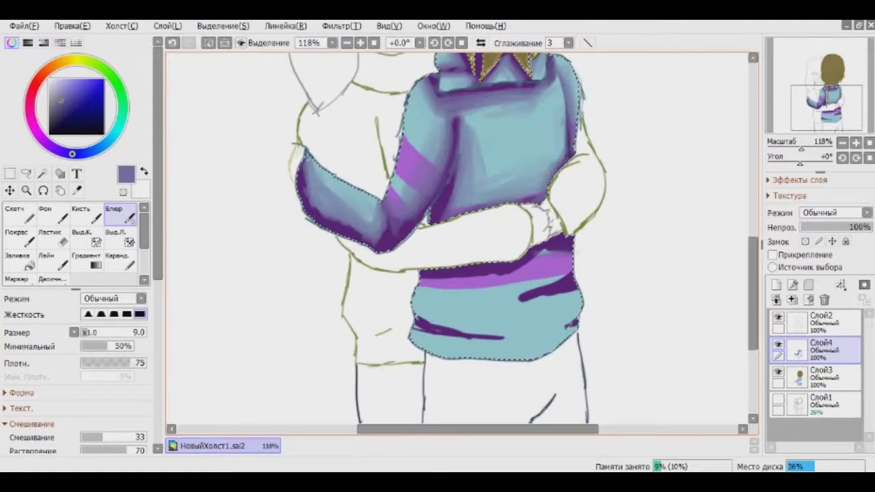
- Blend the shadows below the hugging arm and the fold shadows near the sweater's hem
{"action": "left_click_drag", "start_coordinate": [479, 291], "coordinate": [561, 171]}
{"action": "left_click_drag", "start_coordinate": [541, 284], "coordinate": [482, 314]}
{"action": "left_click_drag", "start_coordinate": [414, 325], "coordinate": [516, 339]}
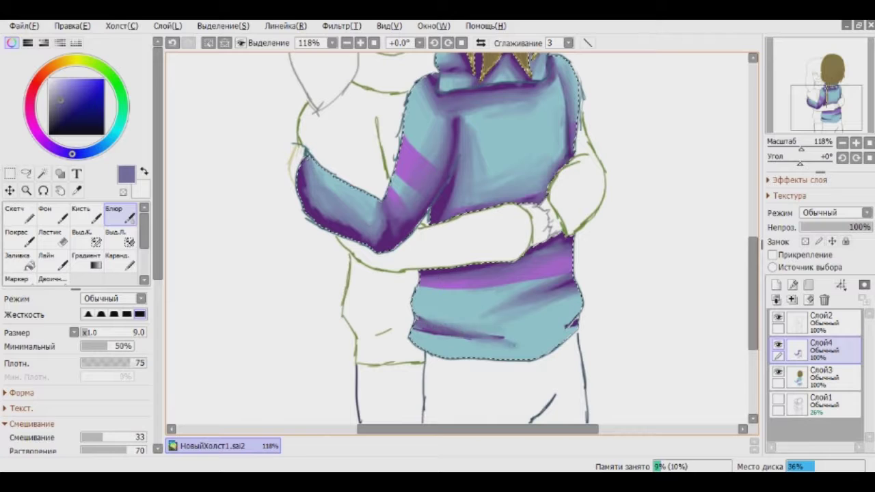
{"action": "key", "text": "ctrl+minus"}
{"action": "key", "text": "ctrl+minus"}
{"action": "key", "text": "ctrl+minus"}
{"action": "key", "text": "ctrl+minus"}
{"action": "key", "text": "ctrl+minus"}
- Deselect the sweater and lower the shadow layer's opacity to 52%
{"action": "key", "text": "ctrl+d"}
{"action": "key", "text": "a"}
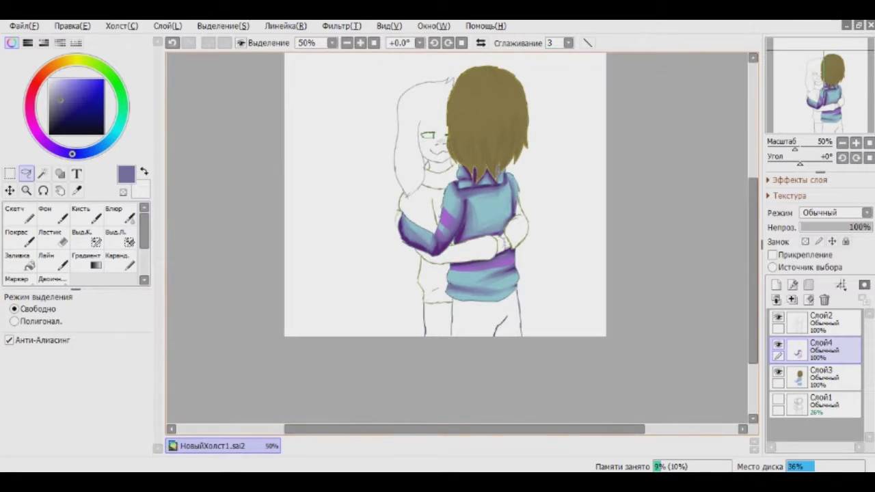
{"action": "key", "text": "ctrl+plus"}
{"action": "key", "text": "ctrl+plus"}
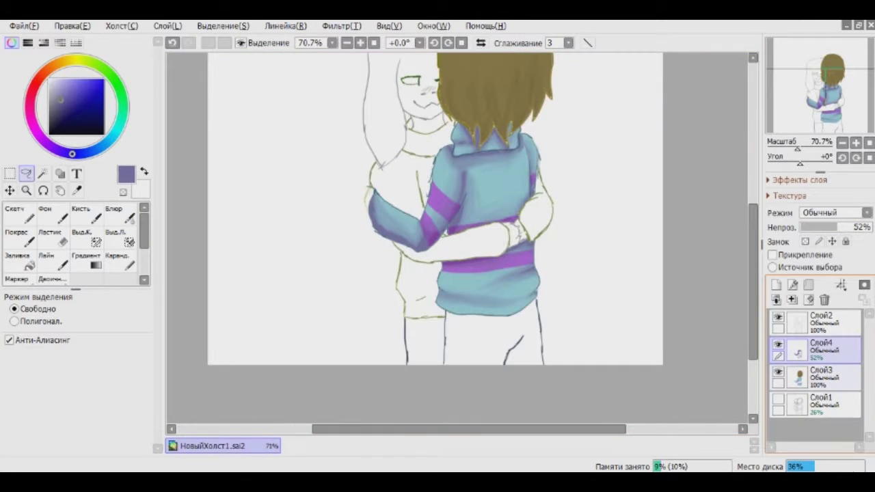
- On the line art layer, close the outline gap between the sweater's hem and the trousers with the selection brush at size 5
{"action": "left_click", "coordinate": [820, 321]}
{"action": "key", "text": "ctrl+plus"}
{"action": "key", "text": "ctrl+plus"}
{"action": "key", "text": "ctrl+plus"}
{"action": "key", "text": "ctrl+plus"}
{"action": "key", "text": "ctrl+plus"}
{"action": "key", "text": "ctrl+plus"}
{"action": "key", "text": "ctrl+plus"}
{"action": "key", "text": "ctrl+plus"}
{"action": "key", "text": "ctrl+plus"}
{"action": "key", "text": "ctrl+plus"}
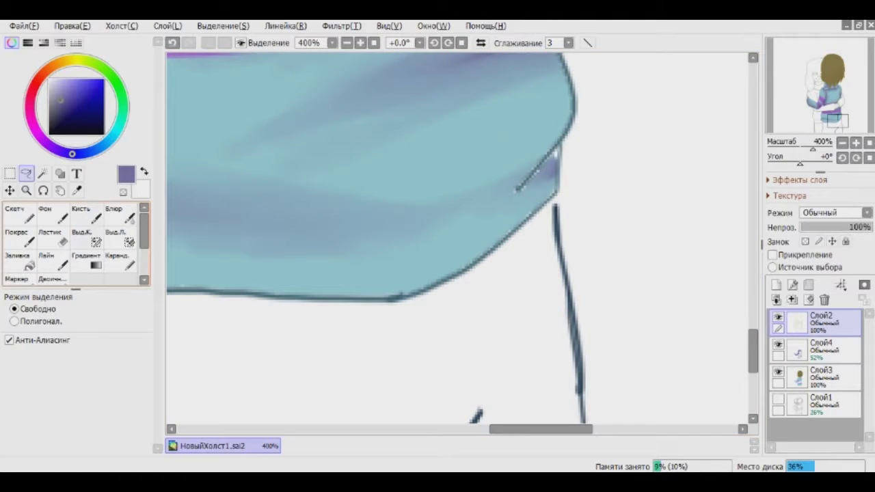
{"action": "key", "text": "s"}
{"action": "key", "text": "ctrl+plus"}
{"action": "key", "text": "ctrl+minus"}
{"action": "key", "text": "ctrl+minus"}
{"action": "key", "text": "ctrl+minus"}
{"action": "key", "text": "ctrl+minus"}
{"action": "key", "text": "ctrl+minus"}
{"action": "key", "text": "ctrl+minus"}
{"action": "key", "text": "ctrl+minus"}
{"action": "key", "text": "ctrl+minus"}
{"action": "key", "text": "ctrl+minus"}
{"action": "key", "text": "ctrl+minus"}
{"action": "key", "text": "ctrl+minus"}
{"action": "key", "text": "ctrl+minus"}
{"action": "key", "text": "ctrl+minus"}
{"action": "key", "text": "ctrl+minus"}
{"action": "key", "text": "ctrl+minus"}
{"action": "key", "text": "ctrl+minus"}
{"action": "key", "text": "ctrl+plus"}
{"action": "key", "text": "ctrl+plus"}
{"action": "key", "text": "ctrl+plus"}
{"action": "key", "text": "ctrl+plus"}
{"action": "key", "text": "ctrl+plus"}
{"action": "key", "text": "ctrl+plus"}
- Select the right figure's trousers with the magic wand and touch up the selection with the selection brush at size 44
{"action": "key", "text": "w"}
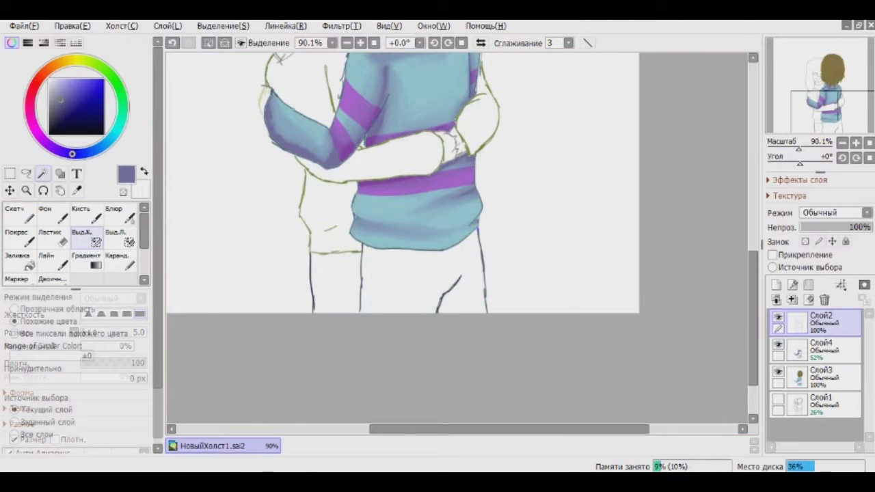
{"action": "key", "text": "ctrl+plus"}
{"action": "key", "text": "ctrl+z"}
{"action": "key", "text": "ctrl+plus"}
{"action": "key", "text": "ctrl+plus"}
{"action": "key", "text": "ctrl+plus"}
{"action": "key", "text": "ctrl+plus"}
{"action": "key", "text": "s"}
{"action": "key", "text": "w"}
{"action": "key", "text": "ctrl+y"}
{"action": "key", "text": "ctrl+minus"}
{"action": "key", "text": "s"}
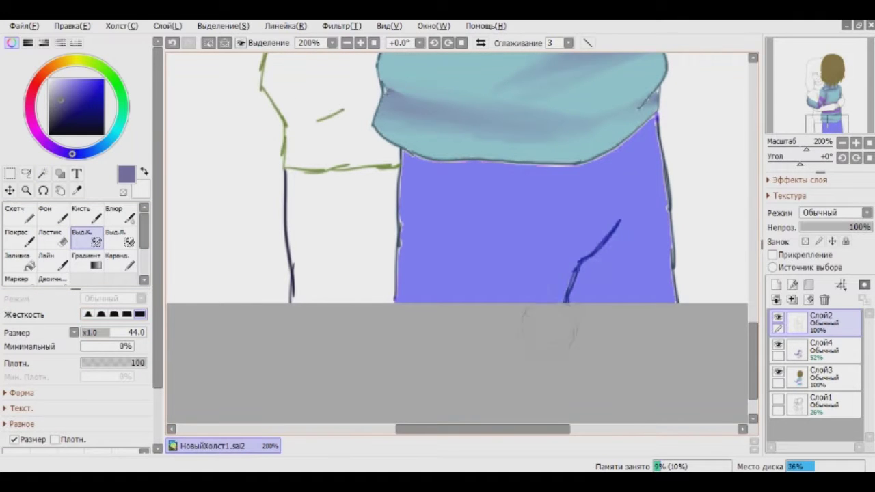
{"action": "key", "text": "ctrl+minus"}
{"action": "key", "text": "ctrl+minus"}
- Fill the selected trousers on the colour layer with slate blue sampled from their fold line, using an enlarged pencil
{"action": "key", "text": "n"}
{"action": "key", "text": "ctrl+z"}
{"action": "key", "text": "ctrl+plus"}
{"action": "key", "text": "ctrl+plus"}
{"action": "key", "text": "ctrl+plus"}
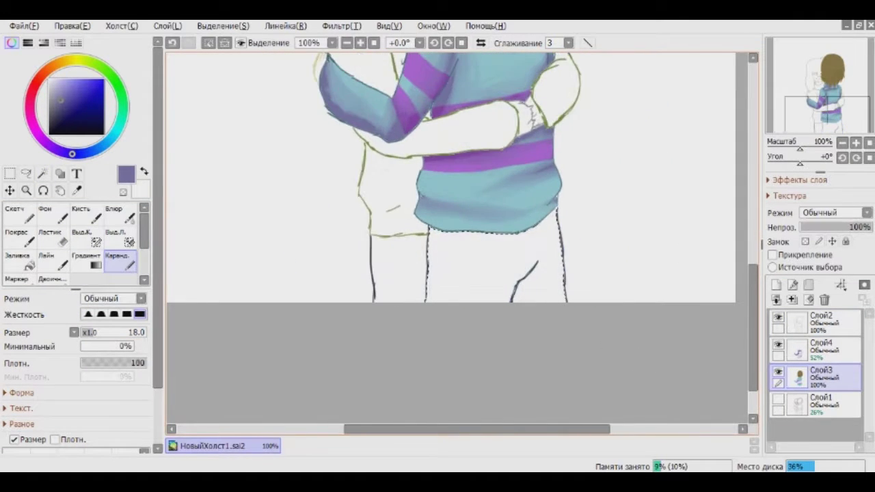
{"action": "scroll", "coordinate": [507, 298], "scroll_direction": "up", "scroll_amount": 5}
{"action": "left_click", "coordinate": [553, 205], "text": "alt"}
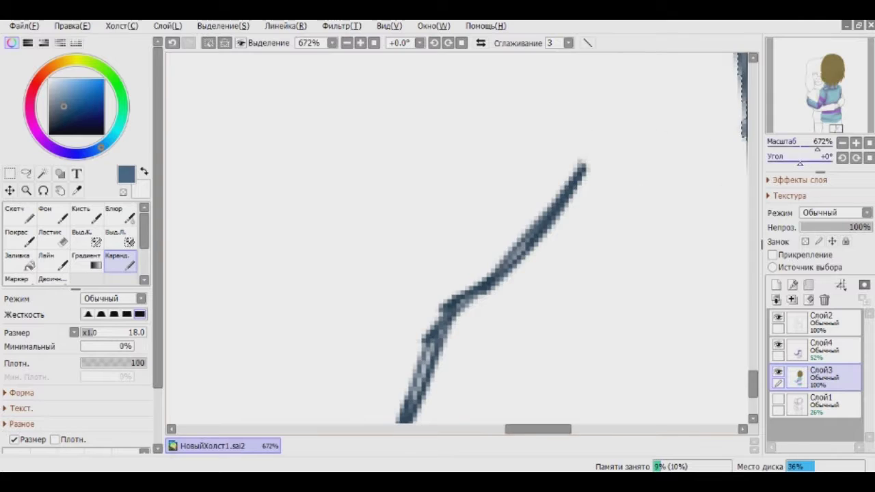
{"action": "key", "text": "ctrl+minus"}
{"action": "key", "text": "ctrl+minus"}
{"action": "key", "text": "ctrl+minus"}
{"action": "key", "text": "ctrl+minus"}
{"action": "key", "text": "ctrl+minus"}
{"action": "key", "text": "ctrl+minus"}
{"action": "mouse_move", "coordinate": [472, 205]}
{"action": "left_mouse_down"}
{"action": "mouse_move", "coordinate": [465, 256]}
{"action": "mouse_move", "coordinate": [445, 253]}
{"action": "mouse_move", "coordinate": [417, 219]}
{"action": "mouse_move", "coordinate": [409, 226]}
{"action": "left_mouse_up"}
{"action": "key", "text": "bracketright"}
{"action": "key", "text": "bracketright"}
{"action": "key", "text": "bracketright"}
{"action": "key", "text": "bracketright"}
{"action": "key", "text": "bracketright"}
{"action": "key", "text": "bracketright"}
{"action": "key", "text": "bracketright"}
{"action": "key", "text": "bracketright"}
{"action": "scroll", "coordinate": [408, 226], "scroll_direction": "up", "scroll_amount": 3}
- Shade the trousers with darker blue using the painting brush at size 11, and deselect them
{"action": "key", "text": "b"}
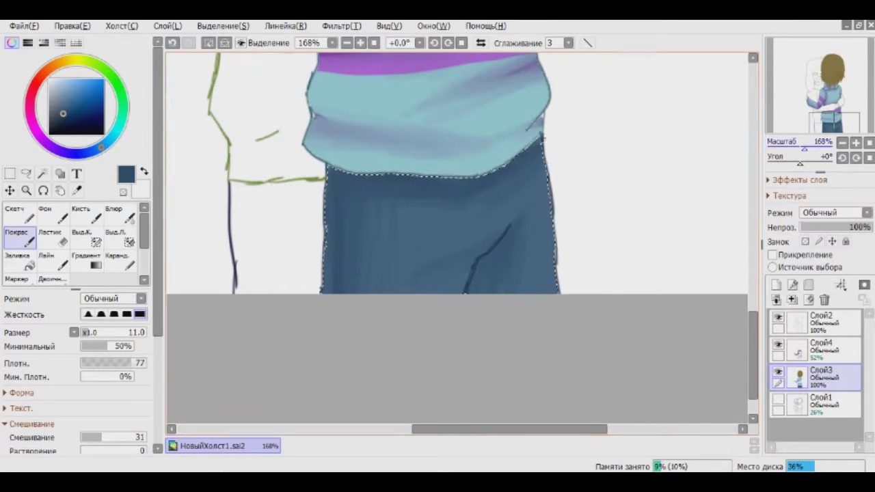
{"action": "scroll", "coordinate": [458, 239], "scroll_direction": "down", "scroll_amount": 4}
{"action": "scroll", "coordinate": [458, 239], "scroll_direction": "up", "scroll_amount": 1}
{"action": "key", "text": "a"}
{"action": "scroll", "coordinate": [458, 239], "scroll_direction": "down", "scroll_amount": 1}
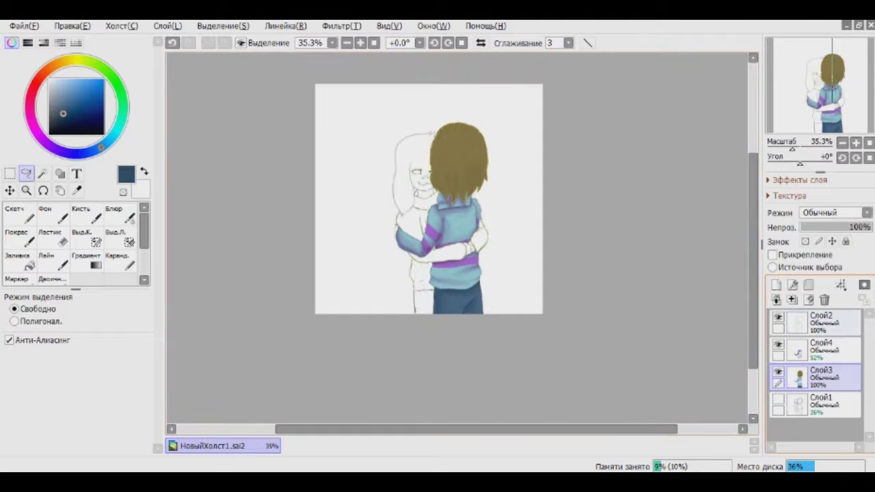
- Select the left figure's trousers on the line art layer with the magic wand, closing the outline gap at the canvas edge with the selection brush
{"action": "scroll", "coordinate": [423, 301], "scroll_direction": "up", "scroll_amount": 9}
{"action": "key", "text": "w"}
{"action": "left_click", "coordinate": [581, 287]}
{"action": "key", "text": "ctrl+d"}
{"action": "scroll", "coordinate": [472, 345], "scroll_direction": "up", "scroll_amount": 5}
{"action": "key", "text": "s"}
{"action": "left_click", "coordinate": [471, 346]}
{"action": "key", "text": "w"}
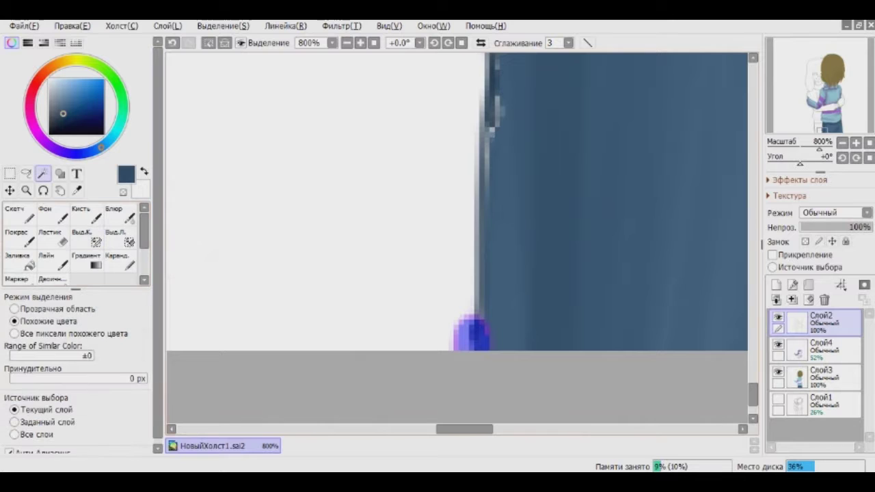
{"action": "left_click", "coordinate": [451, 328]}
{"action": "scroll", "coordinate": [451, 329], "scroll_direction": "down", "scroll_amount": 8}
- Add a new layer beneath the colour layer and fill the selected left trousers with dark navy using the pencil
{"action": "left_click", "coordinate": [821, 376]}
{"action": "scroll", "coordinate": [439, 197], "scroll_direction": "up", "scroll_amount": 4}
{"action": "key", "text": "ctrl+shift+n"}
{"action": "left_click", "coordinate": [448, 253]}
{"action": "key", "text": "n"}
{"action": "mouse_move", "coordinate": [424, 222]}
{"action": "left_mouse_down"}
{"action": "mouse_move", "coordinate": [465, 260]}
{"action": "mouse_move", "coordinate": [438, 287]}
{"action": "left_mouse_up"}
{"action": "scroll", "coordinate": [432, 253], "scroll_direction": "up", "scroll_amount": 5}
{"action": "key", "text": "ctrl+z"}
{"action": "left_click", "coordinate": [58, 120]}
{"action": "mouse_move", "coordinate": [520, 171]}
{"action": "left_mouse_down"}
{"action": "mouse_move", "coordinate": [526, 274]}
{"action": "mouse_move", "coordinate": [410, 314]}
{"action": "left_mouse_up"}
- Blend darker navy shading over the left figure's trousers with the painting brush at size 20, and deselect them
{"action": "key", "text": "b"}
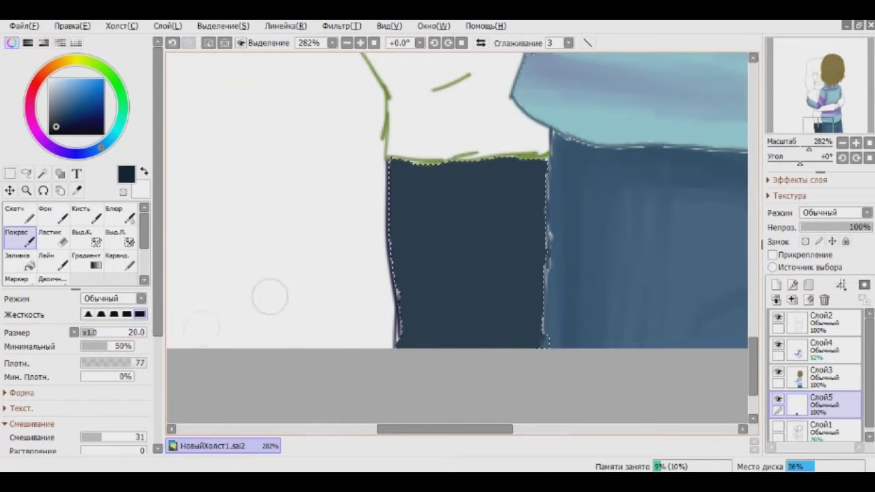
{"action": "mouse_move", "coordinate": [514, 198]}
{"action": "left_mouse_down"}
{"action": "mouse_move", "coordinate": [437, 191]}
{"action": "mouse_move", "coordinate": [444, 273]}
{"action": "left_mouse_up"}
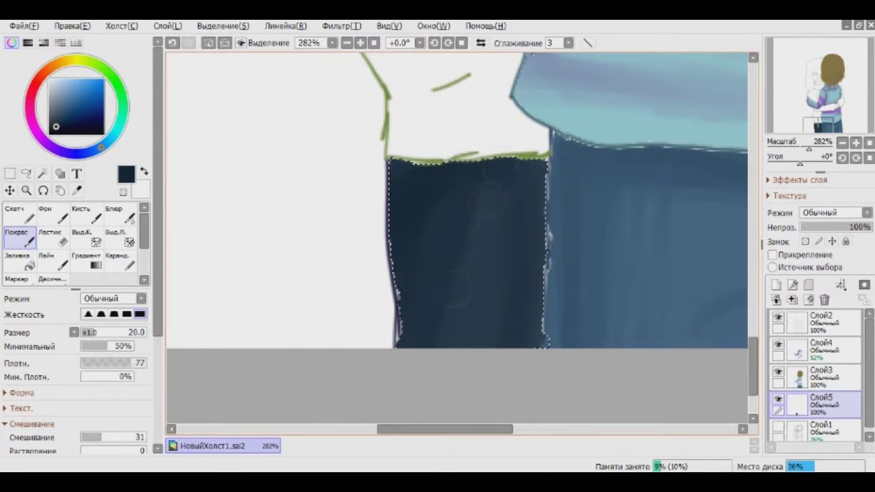
{"action": "scroll", "coordinate": [458, 205], "scroll_direction": "down", "scroll_amount": 10}
{"action": "key", "text": "ctrl+d"}
{"action": "key", "text": "Home"}
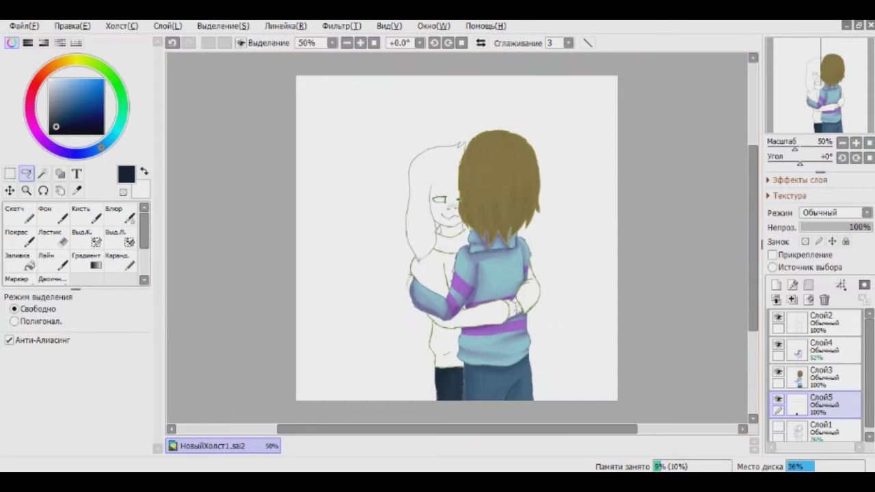
- Select the left figure's sweater with the magic wand and extend the selection over the adjoining edges with the selection brush at size 41
{"action": "key", "text": "w"}
{"action": "scroll", "coordinate": [452, 294], "scroll_direction": "up", "scroll_amount": 15}
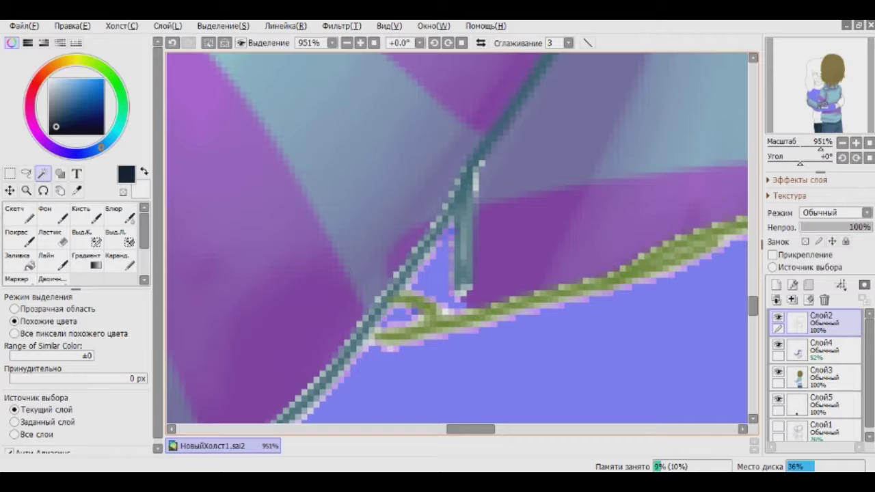
{"action": "scroll", "coordinate": [458, 239], "scroll_direction": "down", "scroll_amount": 10}
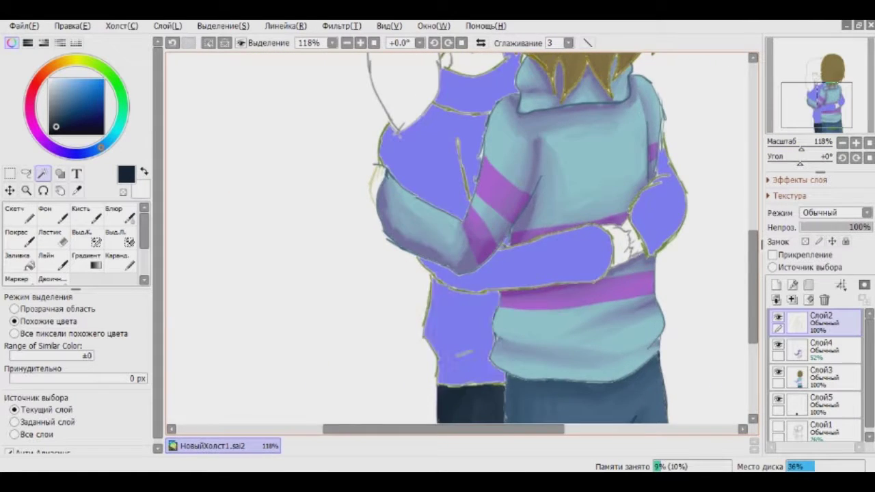
{"action": "key", "text": "s"}
{"action": "scroll", "coordinate": [546, 239], "scroll_direction": "up", "scroll_amount": 4}
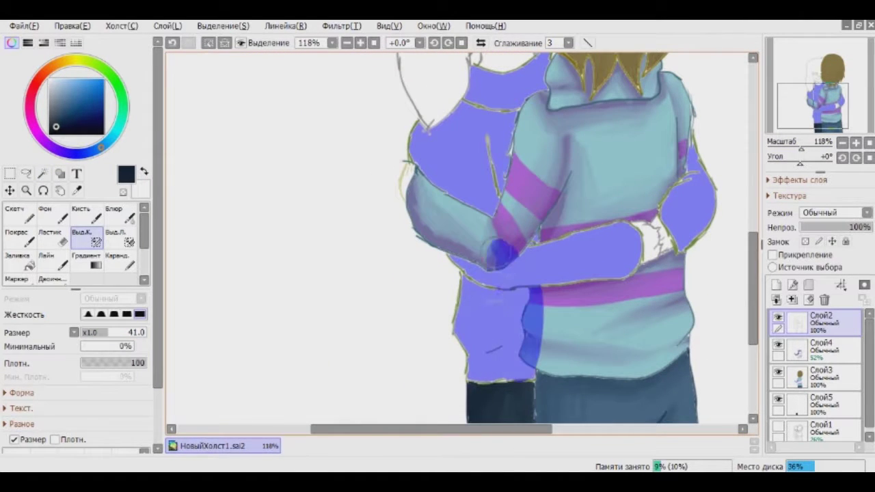
{"action": "left_click_drag", "start_coordinate": [547, 212], "coordinate": [605, 199]}
{"action": "scroll", "coordinate": [738, 136], "scroll_direction": "up", "scroll_amount": 4}
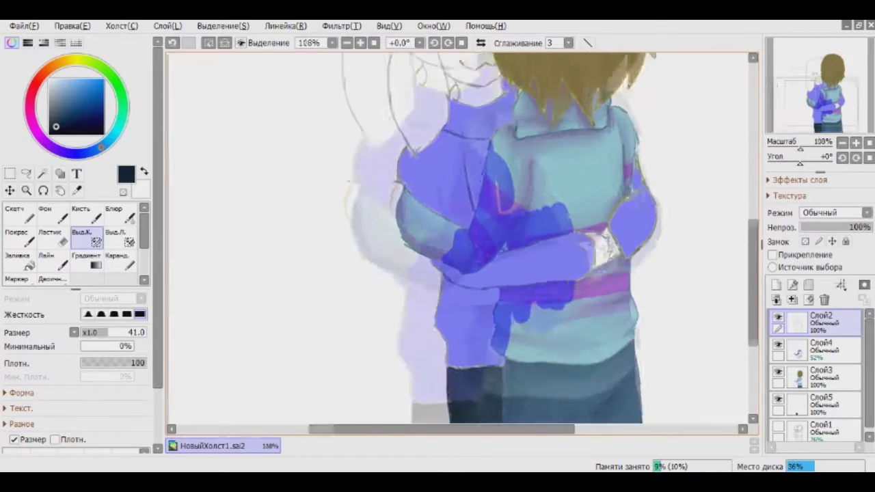
{"action": "scroll", "coordinate": [462, 240], "scroll_direction": "down", "scroll_amount": 5}
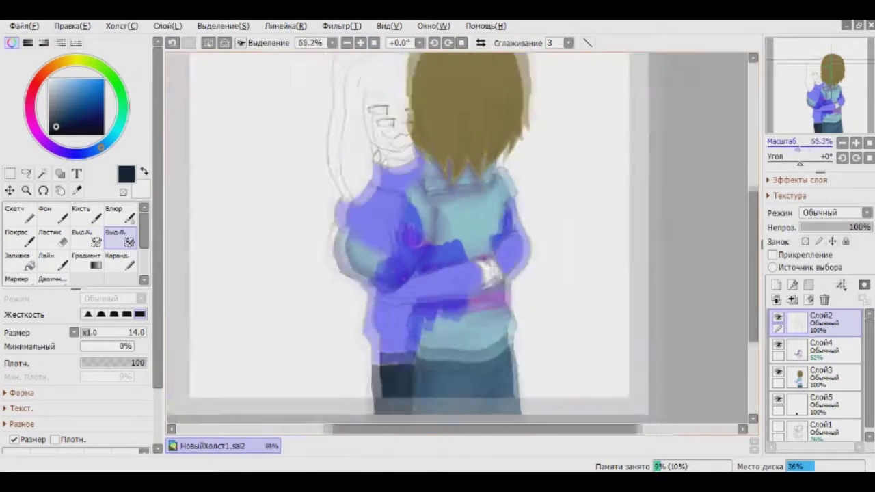
{"action": "scroll", "coordinate": [463, 240], "scroll_direction": "up", "scroll_amount": 5}
{"action": "key", "text": "w"}
{"action": "scroll", "coordinate": [462, 240], "scroll_direction": "down", "scroll_amount": 2}
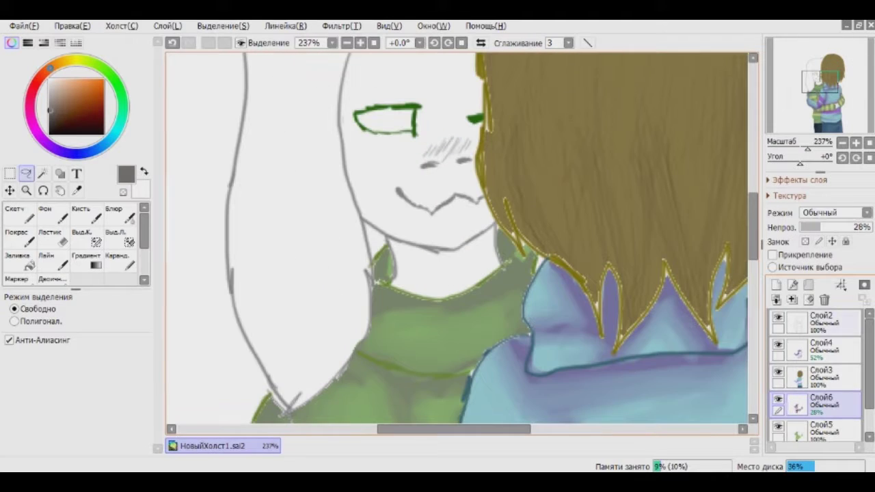
- Select the inside of the left figure's eye on the line art layer and move the new empty layer below the other colour layers
{"action": "left_click", "coordinate": [824, 348]}
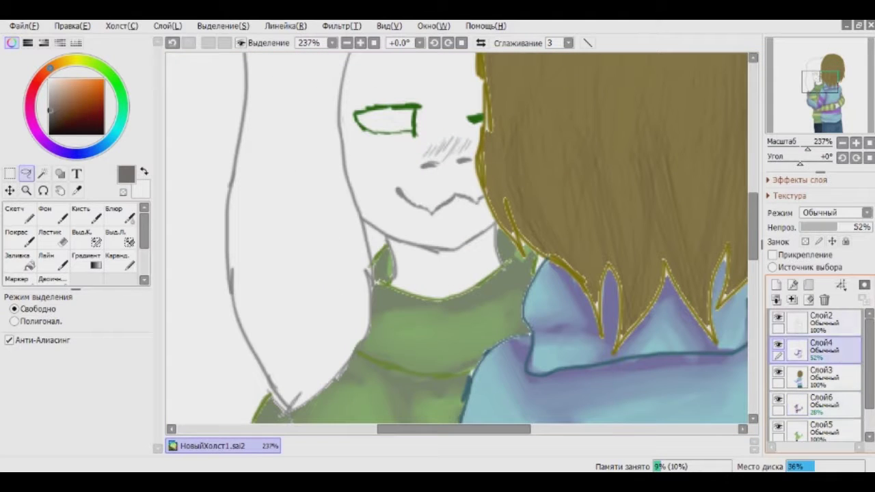
{"action": "scroll", "coordinate": [817, 376], "scroll_direction": "down", "scroll_amount": 1}
{"action": "left_click", "coordinate": [821, 400]}
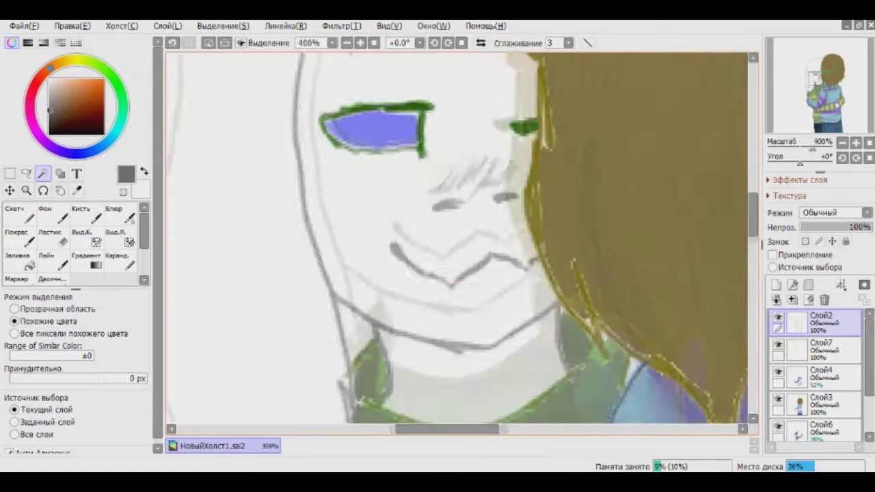
{"action": "key", "text": "ctrl+plus"}
{"action": "left_click_drag", "start_coordinate": [820, 349], "coordinate": [821, 428]}
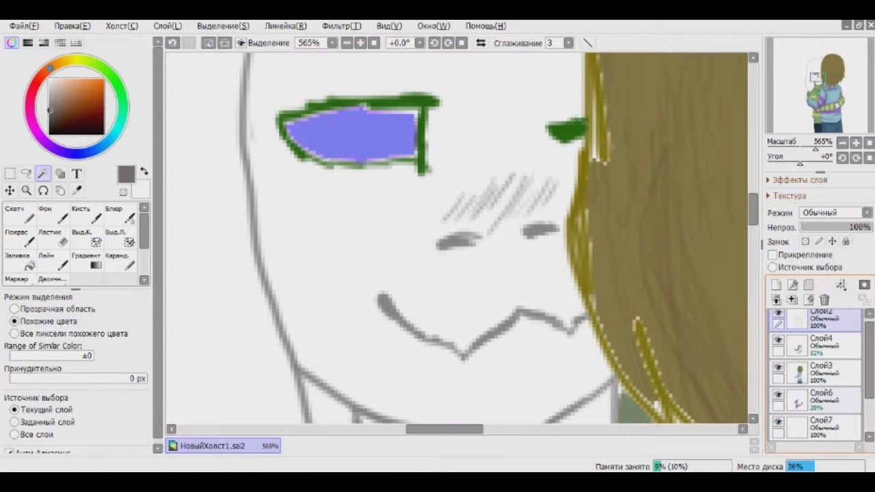
- Paint a green iris with a darker green centre inside the selected eye using the pencil
{"action": "scroll", "coordinate": [817, 373], "scroll_direction": "down", "scroll_amount": 2}
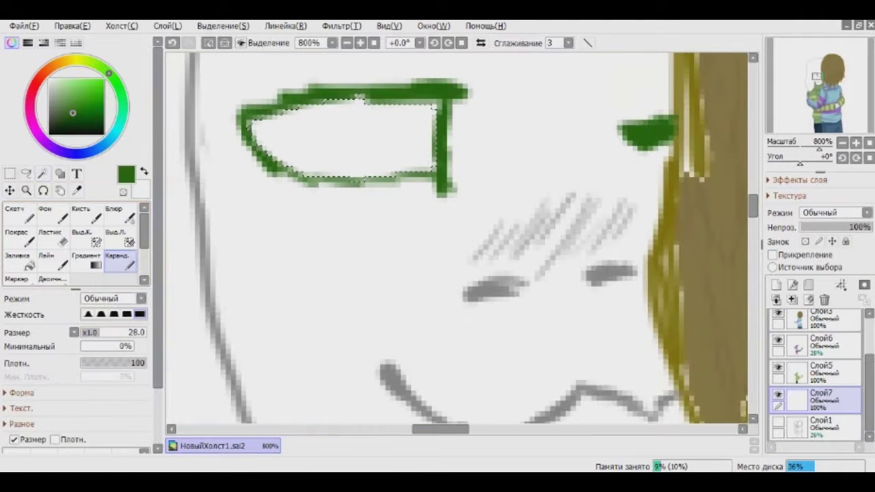
{"action": "mouse_move", "coordinate": [372, 147]}
{"action": "left_mouse_down"}
{"action": "mouse_move", "coordinate": [395, 147]}
{"action": "mouse_move", "coordinate": [384, 183]}
{"action": "mouse_move", "coordinate": [404, 190]}
{"action": "mouse_move", "coordinate": [380, 165]}
{"action": "left_mouse_up"}
{"action": "left_click", "coordinate": [121, 218]}
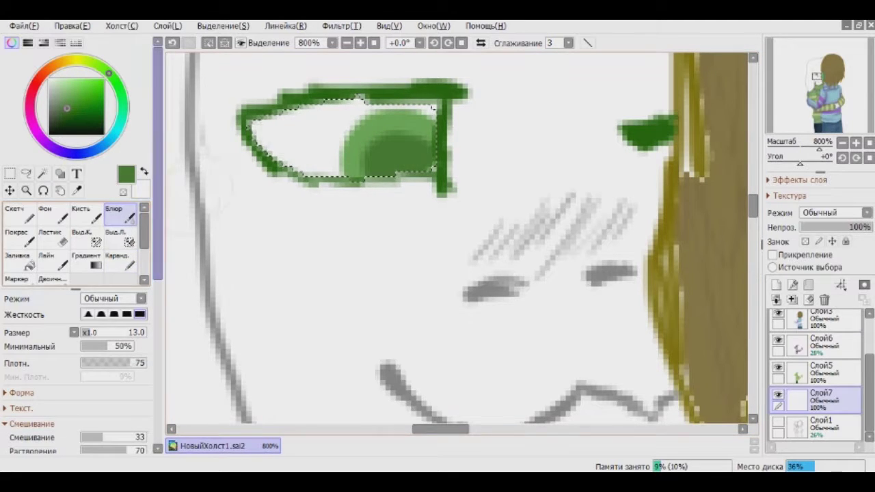
- Shade the white of the eye with dark purple, blend it, and set the shading layer's opacity to 34%
{"action": "left_click", "coordinate": [47, 143]}
{"action": "left_click", "coordinate": [90, 124]}
{"action": "left_click", "coordinate": [120, 263]}
{"action": "mouse_move", "coordinate": [260, 127]}
{"action": "left_mouse_down"}
{"action": "mouse_move", "coordinate": [431, 120]}
{"action": "mouse_move", "coordinate": [267, 137]}
{"action": "mouse_move", "coordinate": [410, 164]}
{"action": "left_mouse_up"}
{"action": "left_click", "coordinate": [120, 217]}
{"action": "left_click_drag", "start_coordinate": [870, 227], "coordinate": [824, 227]}
{"action": "left_click_drag", "start_coordinate": [819, 147], "coordinate": [801, 147]}
{"action": "scroll", "coordinate": [458, 239], "scroll_direction": "down", "scroll_amount": 3}
{"action": "key", "text": "a"}
- Pencil dark purple shading at size 7 over the left figure's nose, around the eye corners and along the cheek edge
{"action": "scroll", "coordinate": [458, 239], "scroll_direction": "up", "scroll_amount": 8}
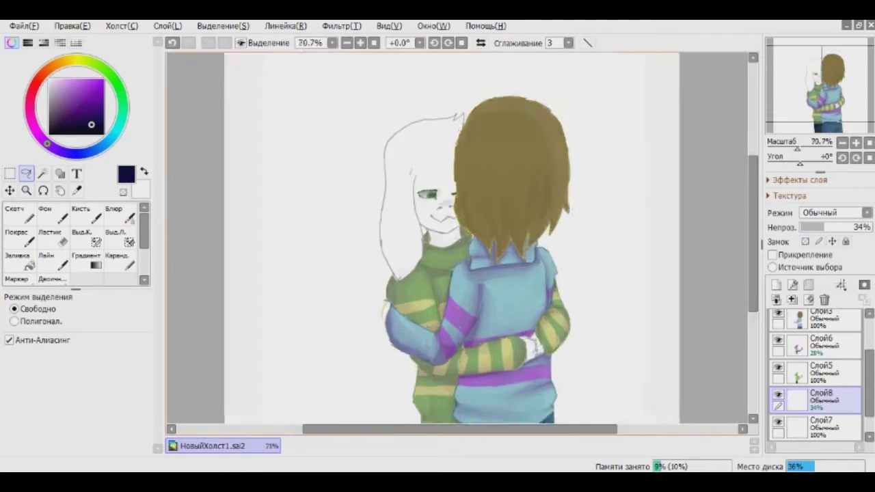
{"action": "key", "text": "n"}
{"action": "left_click_drag", "start_coordinate": [418, 222], "coordinate": [509, 184]}
{"action": "scroll", "coordinate": [410, 192], "scroll_direction": "down", "scroll_amount": 1}
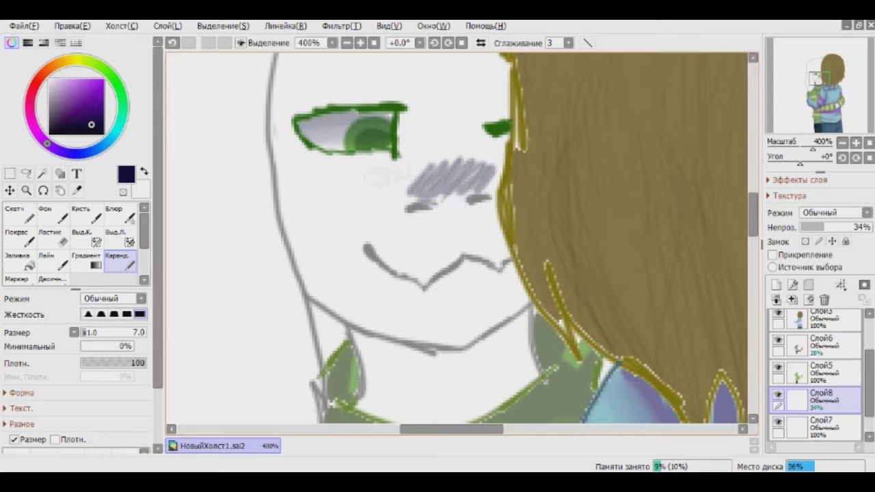
{"action": "scroll", "coordinate": [478, 157], "scroll_direction": "down", "scroll_amount": 1}
{"action": "scroll", "coordinate": [478, 157], "scroll_direction": "up", "scroll_amount": 1}
{"action": "left_click_drag", "start_coordinate": [282, 164], "coordinate": [319, 293]}
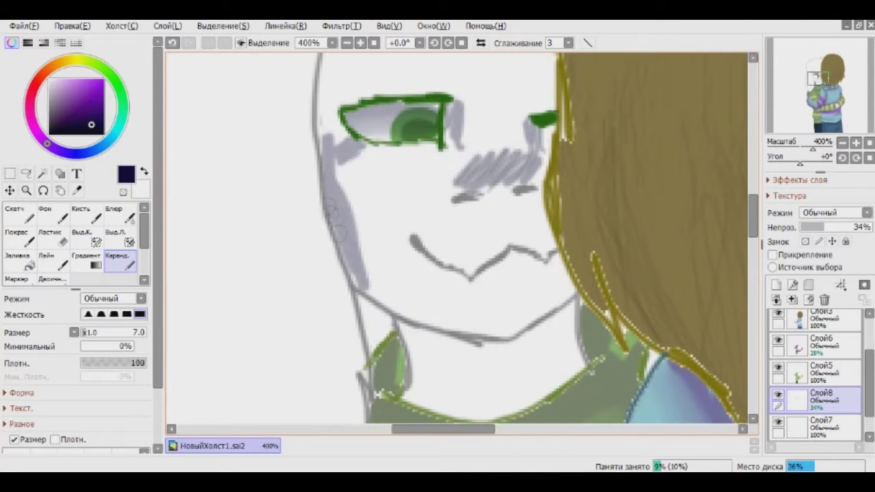
- Add pencil shading above the left figure's eyes, along the jaw and below the mouth
{"action": "scroll", "coordinate": [458, 205], "scroll_direction": "down", "scroll_amount": 1}
{"action": "scroll", "coordinate": [410, 171], "scroll_direction": "up", "scroll_amount": 1}
{"action": "left_click_drag", "start_coordinate": [303, 137], "coordinate": [361, 124]}
{"action": "scroll", "coordinate": [458, 239], "scroll_direction": "down", "scroll_amount": 1}
{"action": "scroll", "coordinate": [424, 205], "scroll_direction": "up", "scroll_amount": 1}
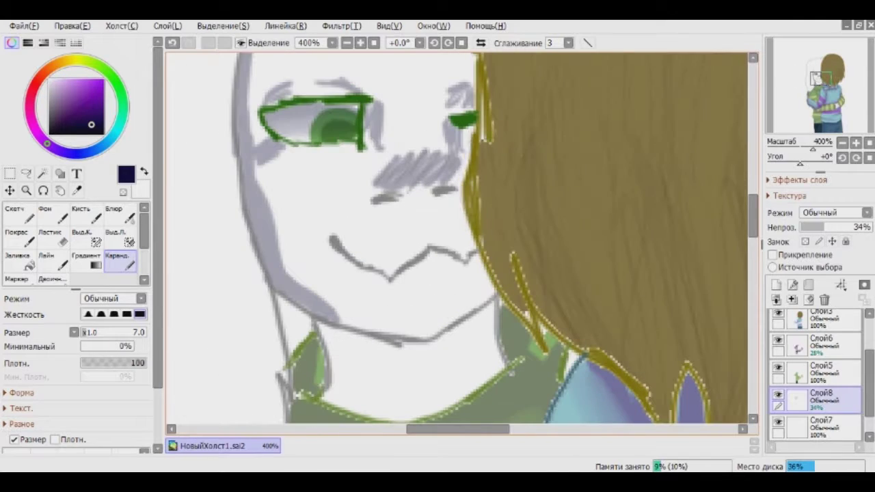
{"action": "left_click_drag", "start_coordinate": [431, 291], "coordinate": [465, 294]}
{"action": "scroll", "coordinate": [458, 240], "scroll_direction": "down", "scroll_amount": 1}
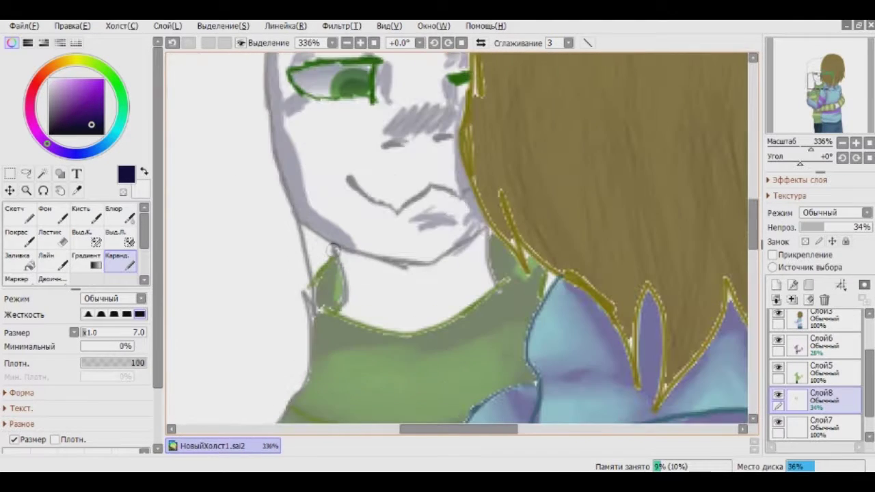
- Shade the left figure's neck, the top of the head and the edges of the long ear with the size 7 pencil
{"action": "scroll", "coordinate": [318, 309], "scroll_direction": "down", "scroll_amount": 9}
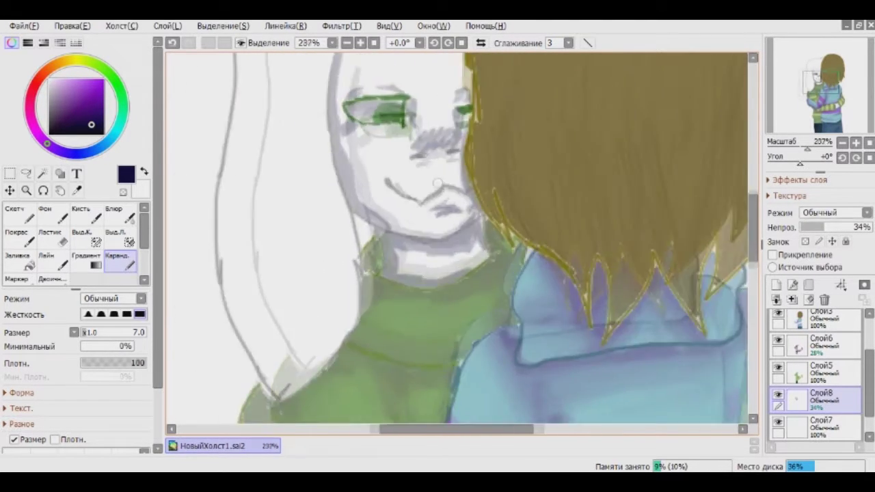
{"action": "scroll", "coordinate": [458, 239], "scroll_direction": "up", "scroll_amount": 5}
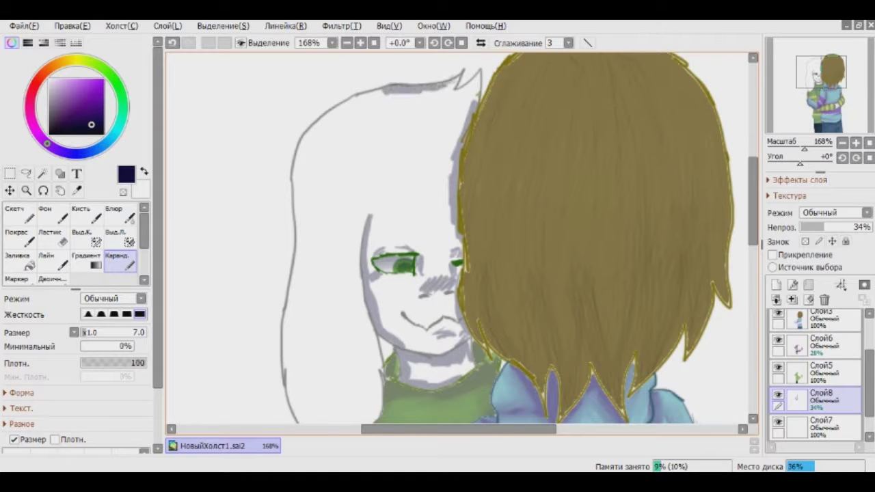
{"action": "scroll", "coordinate": [458, 240], "scroll_direction": "down", "scroll_amount": 3}
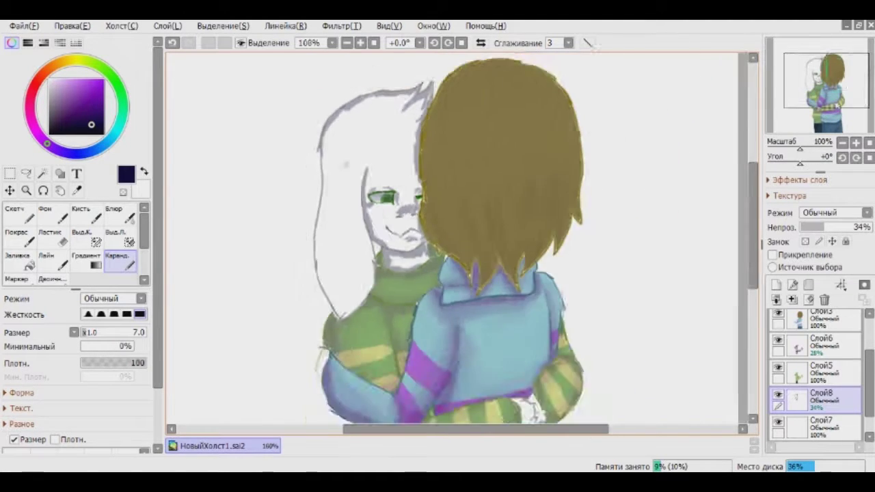
{"action": "scroll", "coordinate": [458, 240], "scroll_direction": "up", "scroll_amount": 2}
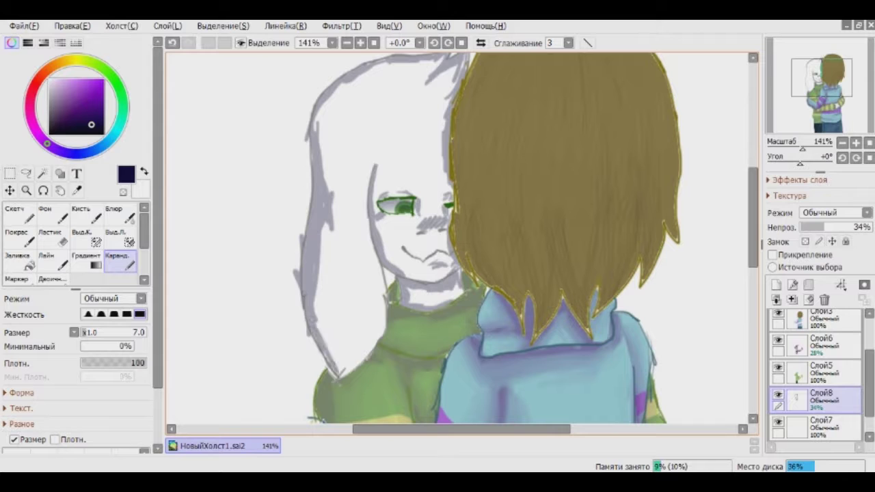
- Erase the shading that spills outside the long ear's outline with the eraser at size 19
{"action": "key", "text": "e"}
{"action": "scroll", "coordinate": [303, 248], "scroll_direction": "up", "scroll_amount": 3}
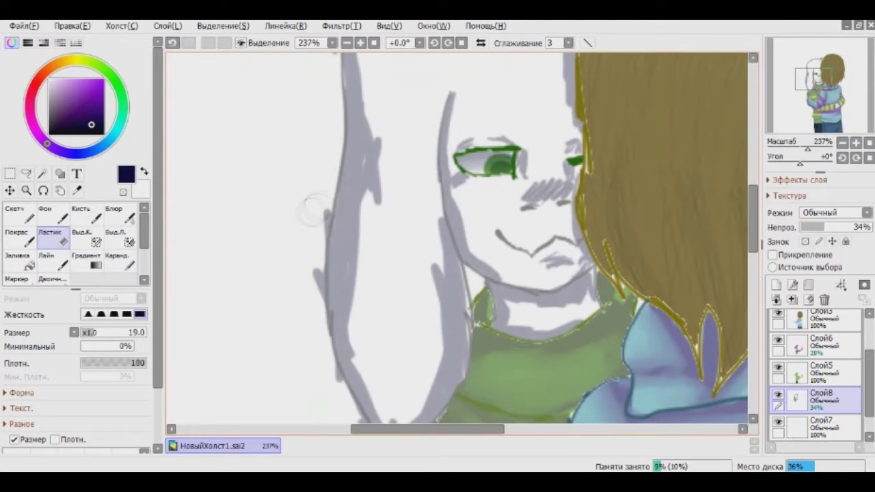
{"action": "scroll", "coordinate": [307, 199], "scroll_direction": "down", "scroll_amount": 2}
{"action": "scroll", "coordinate": [314, 142], "scroll_direction": "up", "scroll_amount": 1}
{"action": "scroll", "coordinate": [315, 142], "scroll_direction": "down", "scroll_amount": 2}
- Soften the shading on the left figure's ear and the top of the head with the blur brush at sizes 6 and 8
{"action": "key", "text": "b"}
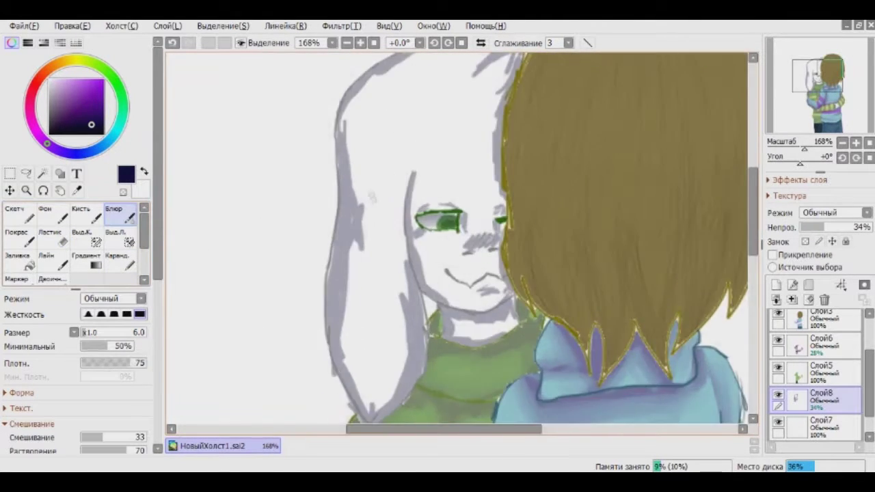
{"action": "scroll", "coordinate": [358, 225], "scroll_direction": "up", "scroll_amount": 5}
{"action": "scroll", "coordinate": [362, 207], "scroll_direction": "down", "scroll_amount": 5}
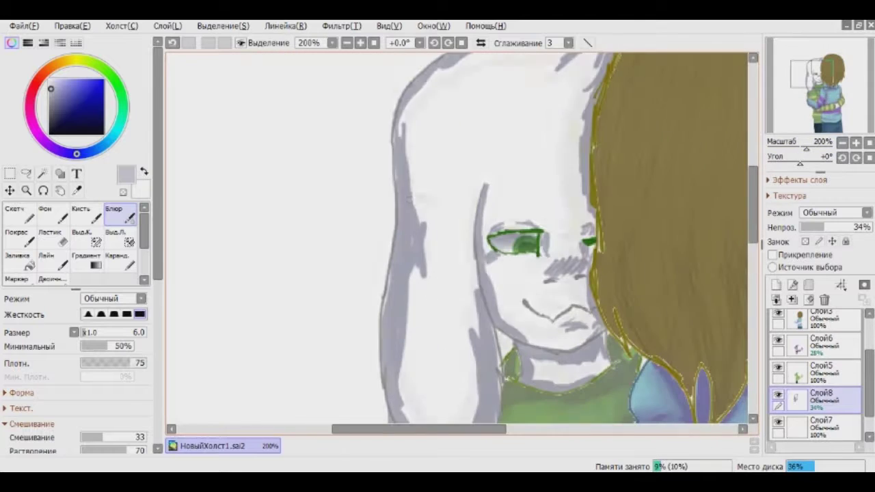
{"action": "scroll", "coordinate": [370, 184], "scroll_direction": "down", "scroll_amount": 2}
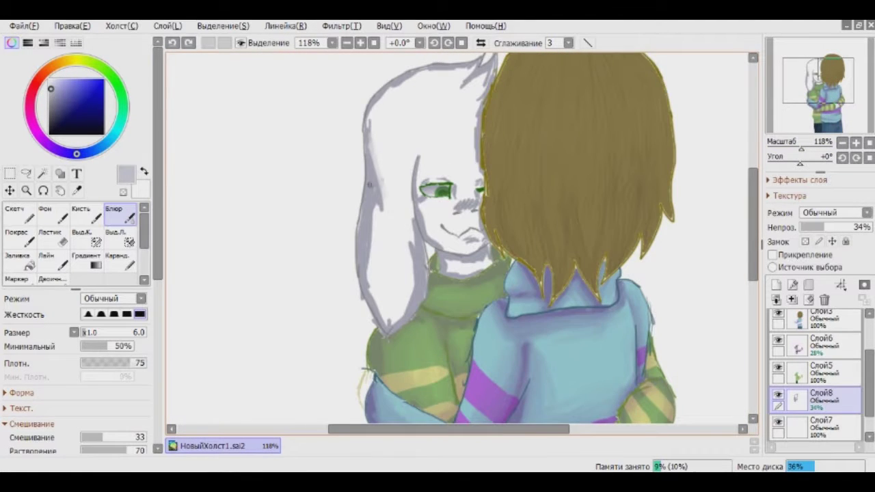
{"action": "scroll", "coordinate": [381, 165], "scroll_direction": "up", "scroll_amount": 2}
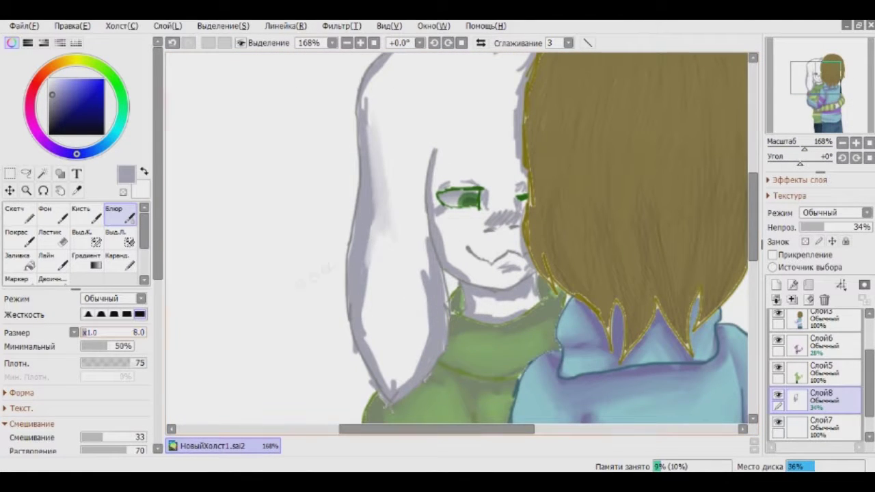
{"action": "scroll", "coordinate": [416, 203], "scroll_direction": "down", "scroll_amount": 2}
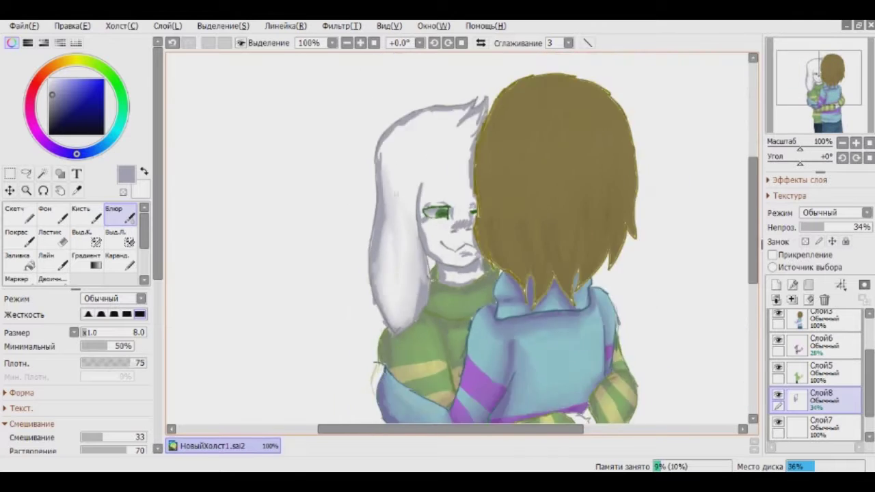
{"action": "scroll", "coordinate": [399, 141], "scroll_direction": "up", "scroll_amount": 2}
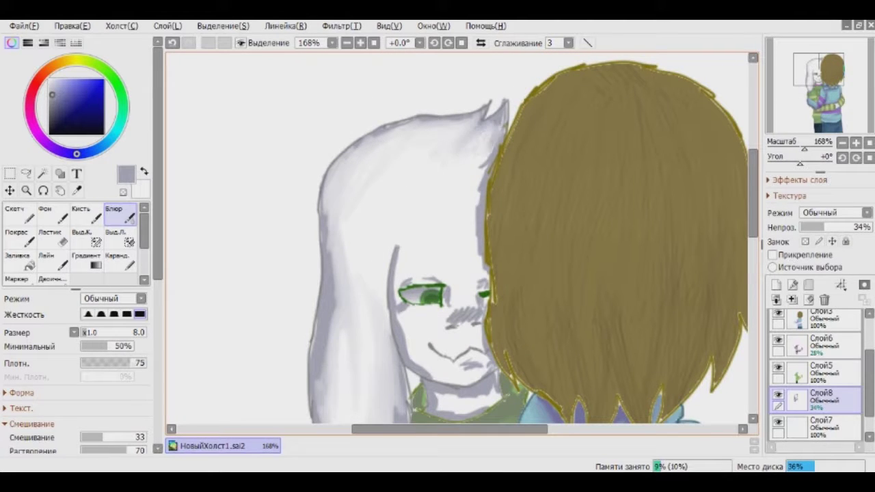
- Blend the shading on the left figure's face, around the eyes, nose, mouth and chin, and on the neck with the blur brush at size 8
{"action": "scroll", "coordinate": [452, 239], "scroll_direction": "down", "scroll_amount": 1}
{"action": "scroll", "coordinate": [452, 239], "scroll_direction": "up", "scroll_amount": 1}
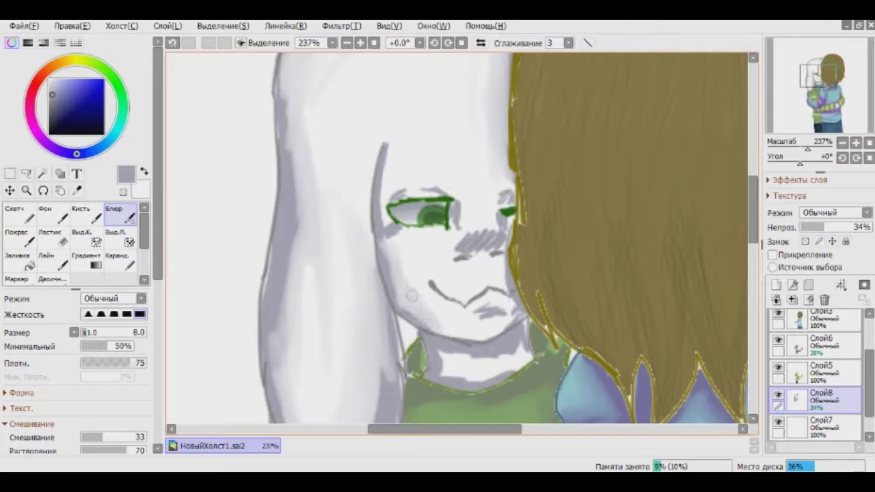
{"action": "scroll", "coordinate": [413, 290], "scroll_direction": "up", "scroll_amount": 3}
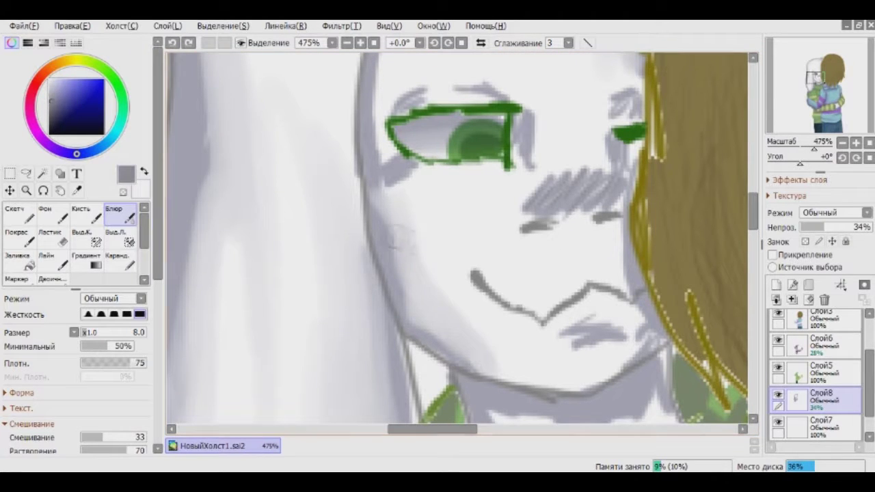
{"action": "scroll", "coordinate": [388, 141], "scroll_direction": "down", "scroll_amount": 3}
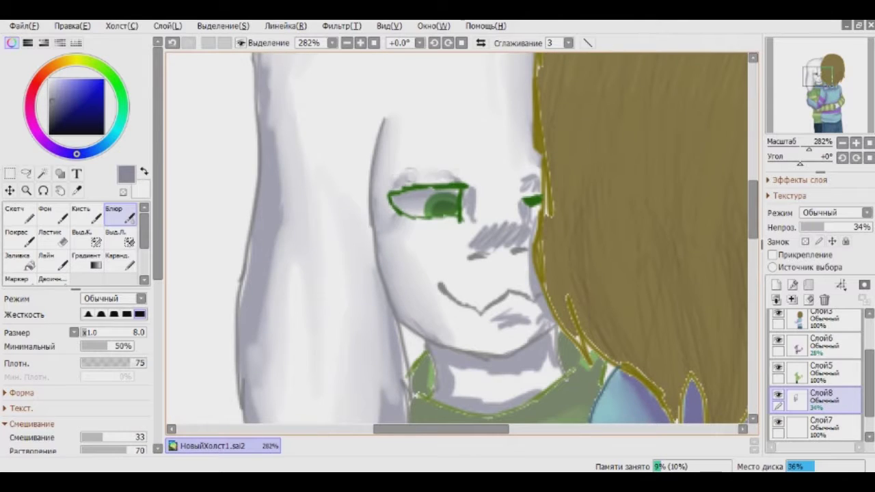
{"action": "scroll", "coordinate": [456, 240], "scroll_direction": "down", "scroll_amount": 1}
{"action": "scroll", "coordinate": [456, 239], "scroll_direction": "up", "scroll_amount": 1}
{"action": "left_click_drag", "start_coordinate": [458, 239], "coordinate": [410, 167]}
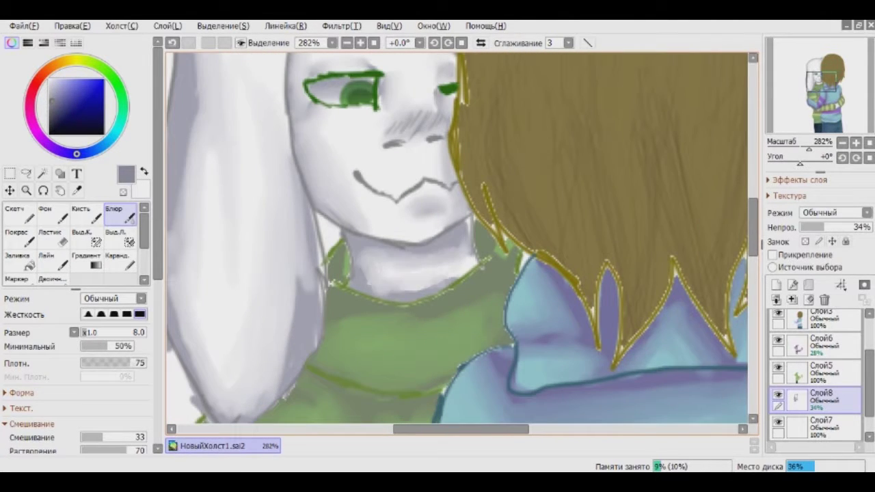
- Shade the white hand between the striped sleeves with the size 7 pencil and blend it with the blur brush at size 8
{"action": "scroll", "coordinate": [463, 244], "scroll_direction": "down", "scroll_amount": 6}
{"action": "scroll", "coordinate": [506, 369], "scroll_direction": "up", "scroll_amount": 7}
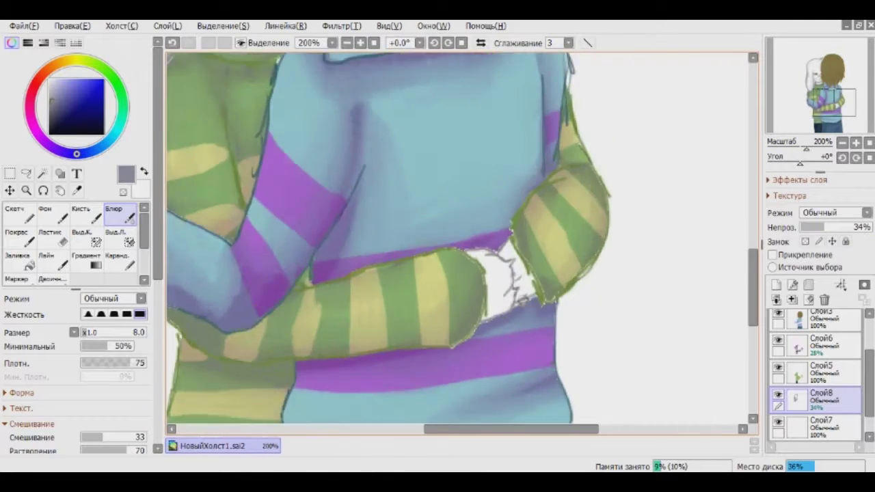
{"action": "key", "text": "n"}
{"action": "scroll", "coordinate": [501, 284], "scroll_direction": "up", "scroll_amount": 2}
{"action": "left_click_drag", "start_coordinate": [414, 197], "coordinate": [476, 280]}
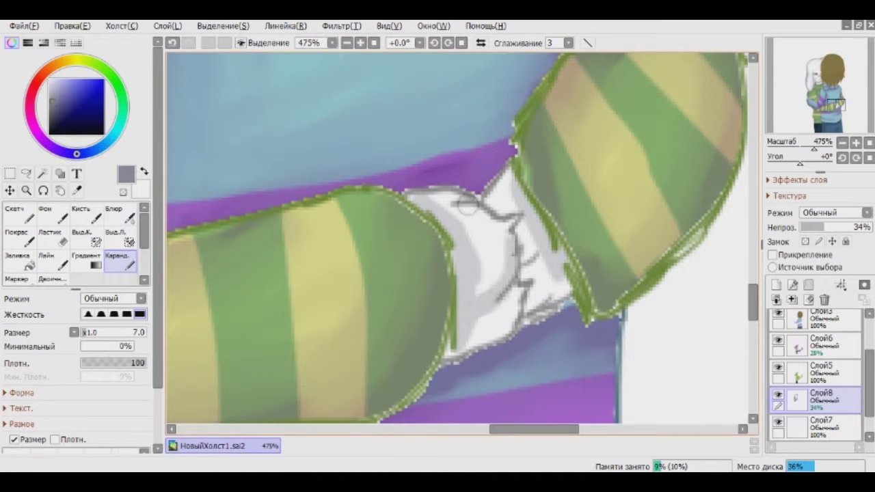
{"action": "key", "text": "b"}
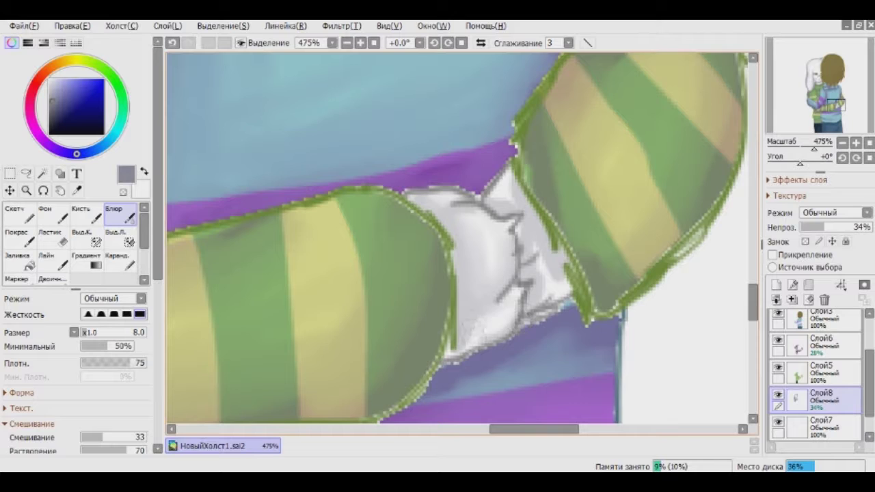
- Add a new layer directly beneath Слой7 and sample the dark grey floor colour from the reference image kz1f2xtm.bmp
{"action": "scroll", "coordinate": [463, 243], "scroll_direction": "down", "scroll_amount": 9}
{"action": "left_click", "coordinate": [821, 424]}
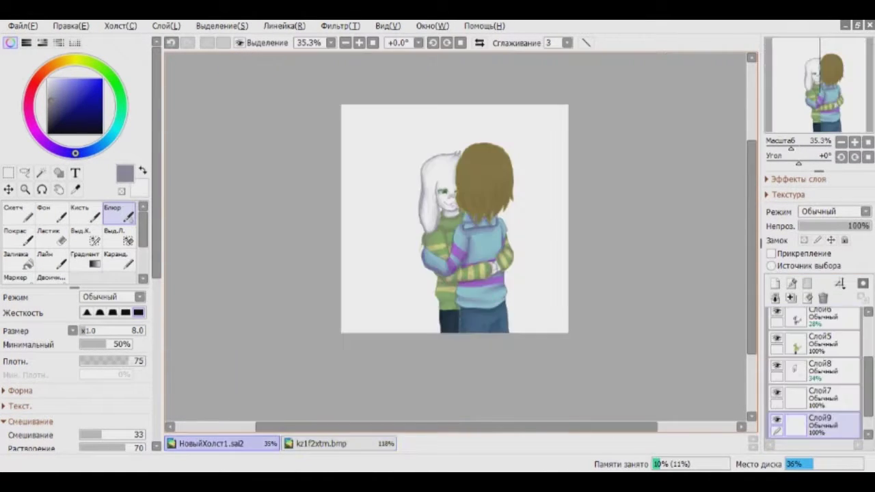
{"action": "key", "text": "ctrl+Tab"}
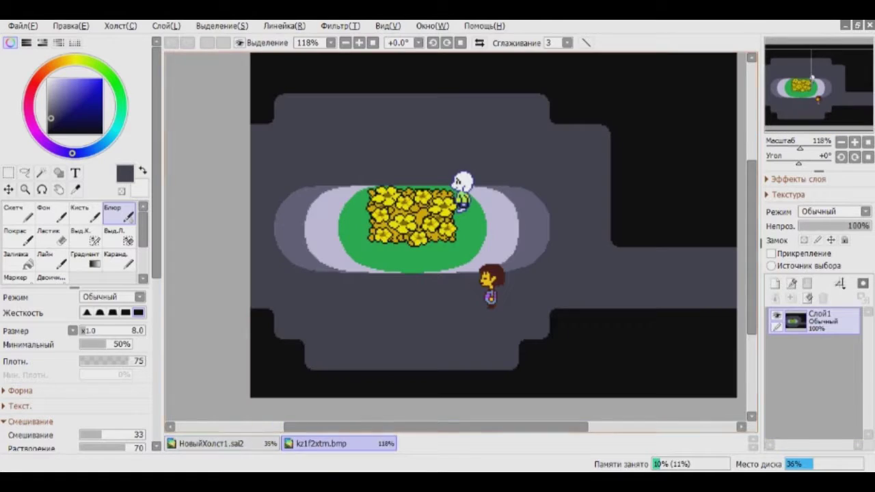
{"action": "key", "text": "ctrl+Tab"}
- Select the empty area around the two figures and cover it with dark grey using the pencil at size 355
{"action": "key", "text": "n"}
{"action": "left_click", "coordinate": [73, 330]}
{"action": "left_click", "coordinate": [97, 392]}
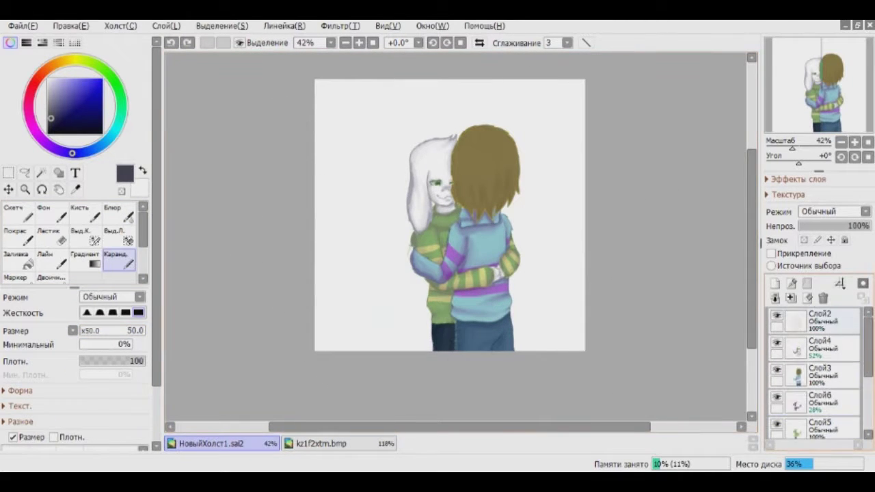
{"action": "key", "text": "w"}
{"action": "key", "text": "n"}
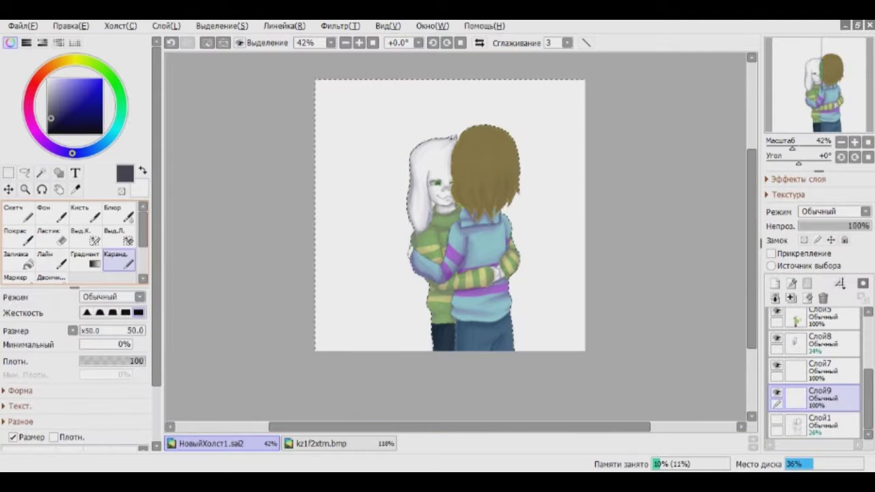
{"action": "mouse_move", "coordinate": [458, 232]}
{"action": "left_mouse_down"}
{"action": "mouse_move", "coordinate": [389, 171]}
{"action": "mouse_move", "coordinate": [519, 205]}
{"action": "mouse_move", "coordinate": [560, 308]}
{"action": "left_mouse_up"}
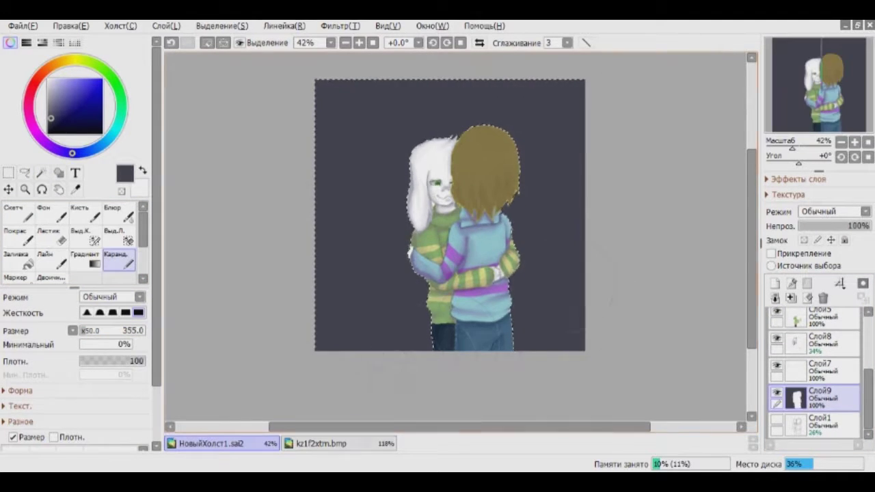
- Sample colours from kz1f2xtm.bmp and paint a lavender light beam down the left side of the background with the size 69 pencil
{"action": "key", "text": "ctrl+Tab"}
{"action": "left_click", "coordinate": [431, 250], "text": "alt"}
{"action": "key", "text": "ctrl+Tab"}
{"action": "scroll", "coordinate": [444, 232], "scroll_direction": "up", "scroll_amount": 3}
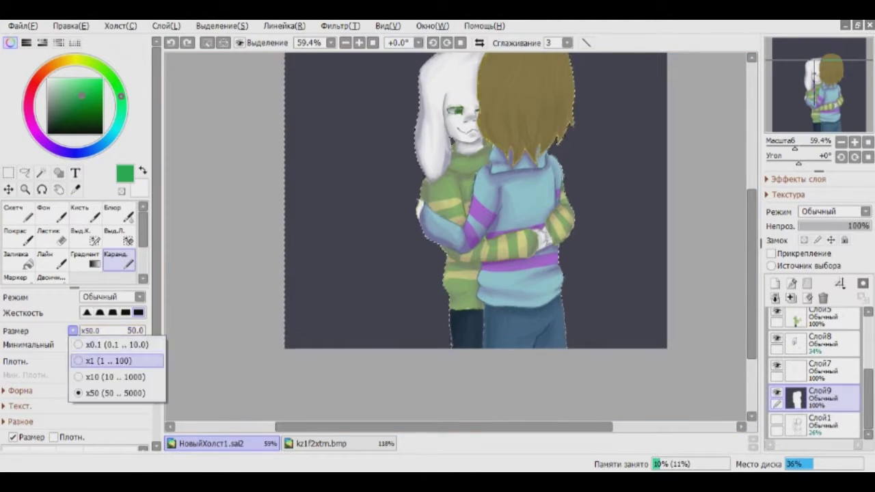
{"action": "left_click", "coordinate": [108, 361]}
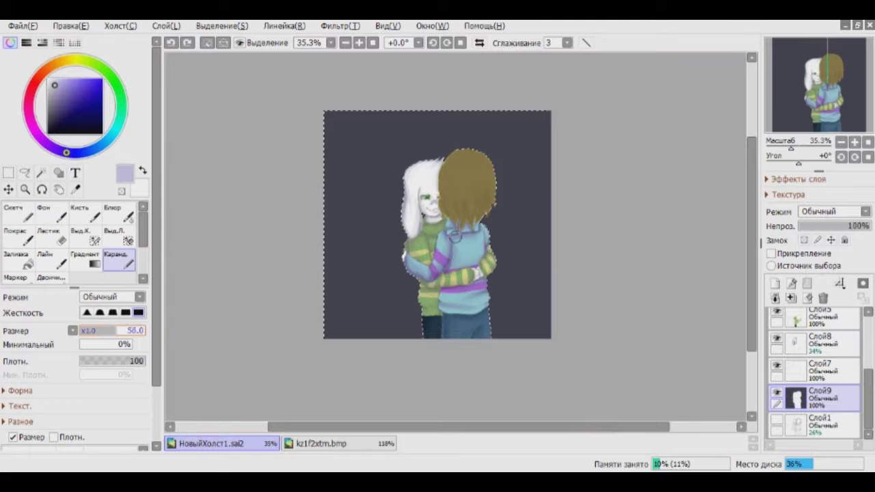
{"action": "scroll", "coordinate": [410, 326], "scroll_direction": "up", "scroll_amount": 2}
{"action": "mouse_move", "coordinate": [373, 64]}
{"action": "left_mouse_down"}
{"action": "mouse_move", "coordinate": [328, 328]}
{"action": "mouse_move", "coordinate": [383, 328]}
{"action": "left_mouse_up"}
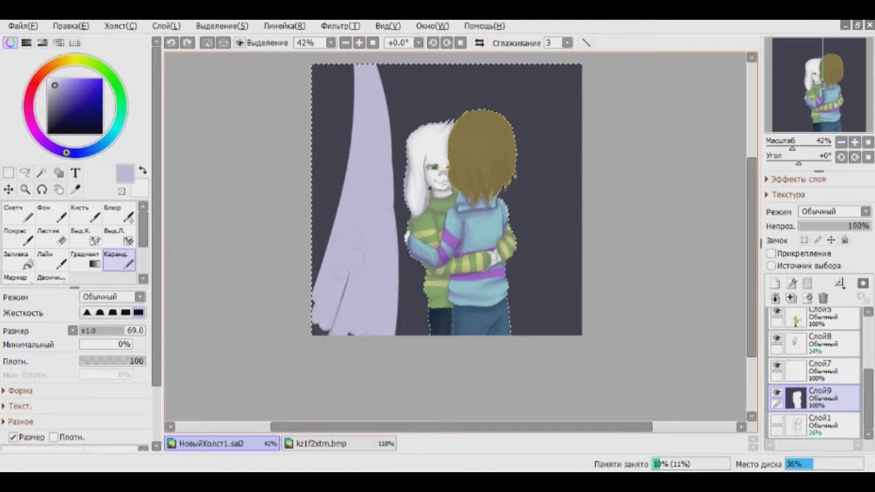
- Soften and widen both edges of the lavender beam with the blur brush at size 82 and the softest edge
{"action": "key", "text": "b"}
{"action": "left_click", "coordinate": [86, 312]}
{"action": "left_click_drag", "start_coordinate": [376, 68], "coordinate": [410, 314]}
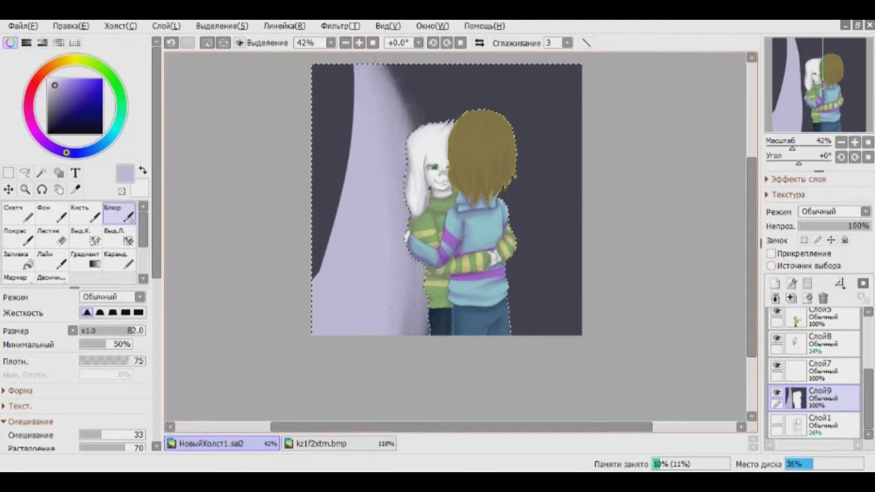
{"action": "left_click_drag", "start_coordinate": [359, 68], "coordinate": [321, 281]}
{"action": "left_click_drag", "start_coordinate": [349, 65], "coordinate": [335, 301]}
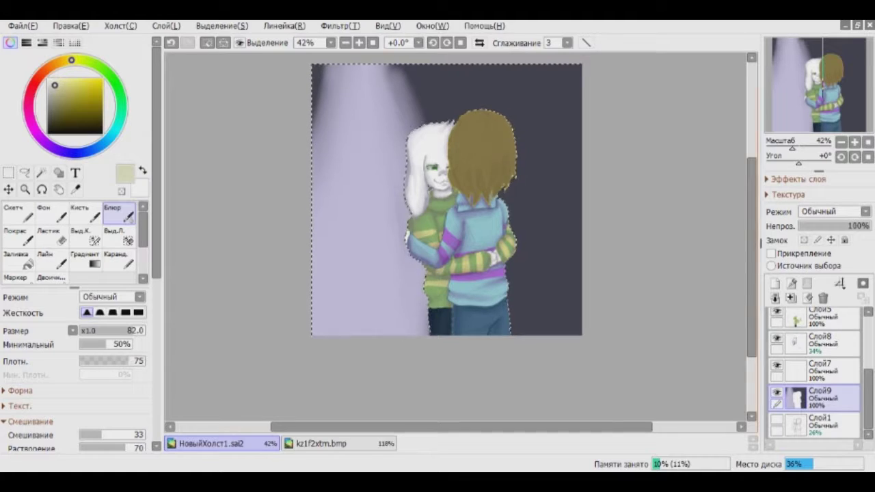
- Paint a yellow mound in the background's lower-left corner with the size 69 pencil and blend it with the blur brush at size 82
{"action": "key", "text": "n"}
{"action": "scroll", "coordinate": [373, 330], "scroll_direction": "up", "scroll_amount": 3}
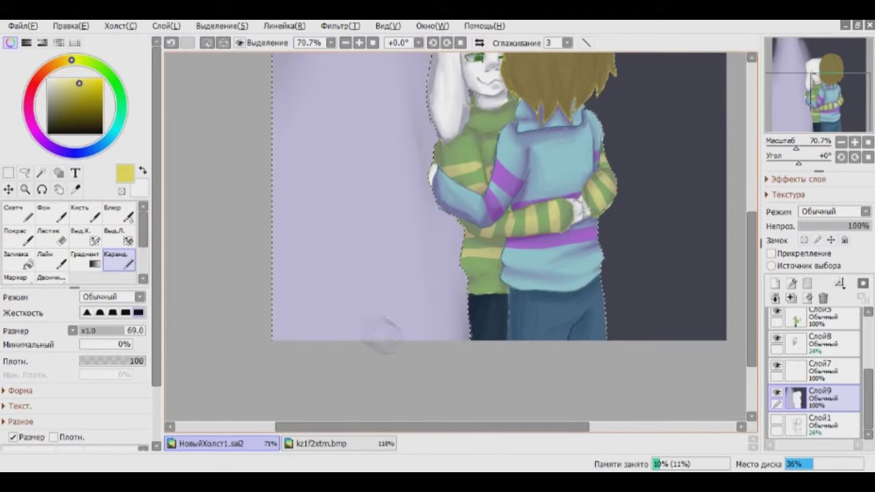
{"action": "left_click_drag", "start_coordinate": [287, 300], "coordinate": [390, 321]}
{"action": "key", "text": "b"}
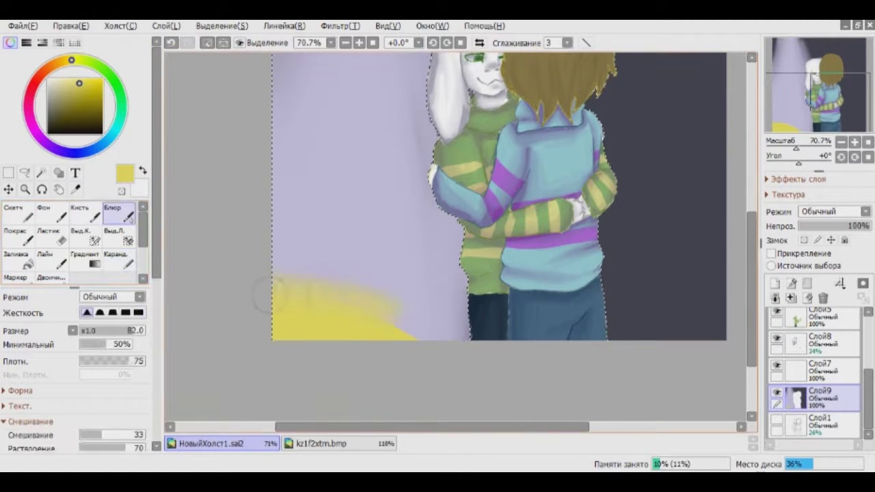
{"action": "scroll", "coordinate": [365, 286], "scroll_direction": "down", "scroll_amount": 2}
{"action": "scroll", "coordinate": [239, 248], "scroll_direction": "up", "scroll_amount": 2}
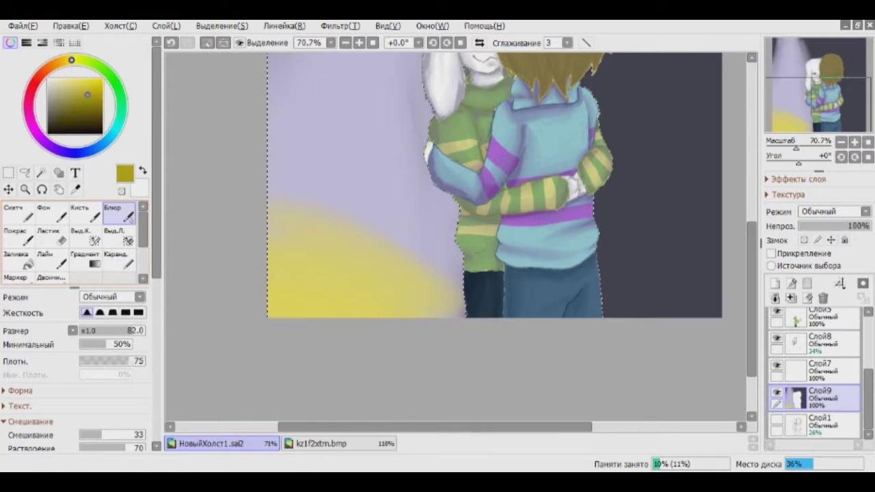
- Draw rounded flower outlines in dark yellow over the yellow mound with the size 8 pencil
{"action": "key", "text": "n"}
{"action": "scroll", "coordinate": [333, 300], "scroll_direction": "up", "scroll_amount": 2}
{"action": "mouse_move", "coordinate": [272, 333]}
{"action": "left_mouse_down"}
{"action": "mouse_move", "coordinate": [232, 257]}
{"action": "mouse_move", "coordinate": [205, 297]}
{"action": "mouse_move", "coordinate": [300, 275]}
{"action": "mouse_move", "coordinate": [230, 321]}
{"action": "mouse_move", "coordinate": [276, 333]}
{"action": "left_mouse_up"}
{"action": "key", "text": "ctrl+z"}
{"action": "key", "text": "ctrl+z"}
{"action": "left_click_drag", "start_coordinate": [285, 277], "coordinate": [231, 321]}
{"action": "left_click_drag", "start_coordinate": [462, 325], "coordinate": [472, 331]}
{"action": "left_click_drag", "start_coordinate": [425, 276], "coordinate": [347, 244]}
{"action": "left_click_drag", "start_coordinate": [330, 250], "coordinate": [277, 222]}
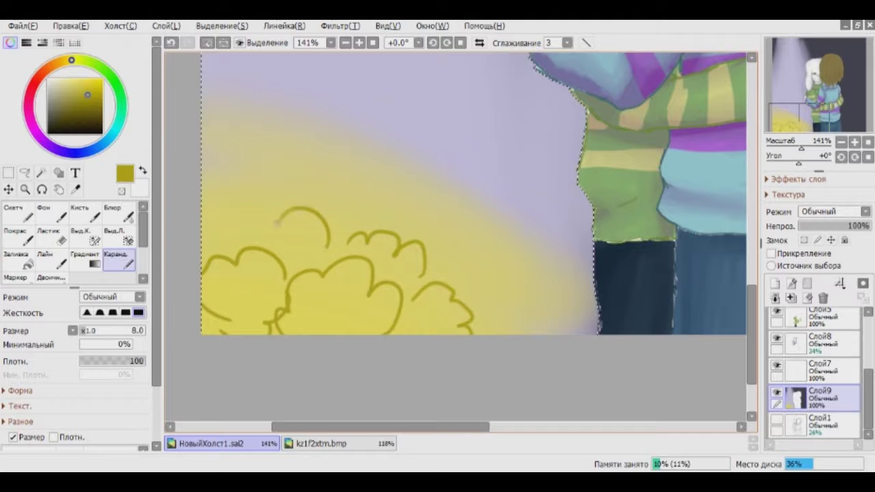
- Check the drawing against the reference image, invert the selection to the two figures and add a new layer above the background
{"action": "scroll", "coordinate": [451, 226], "scroll_direction": "down", "scroll_amount": 8}
{"action": "key", "text": "ctrl+Tab"}
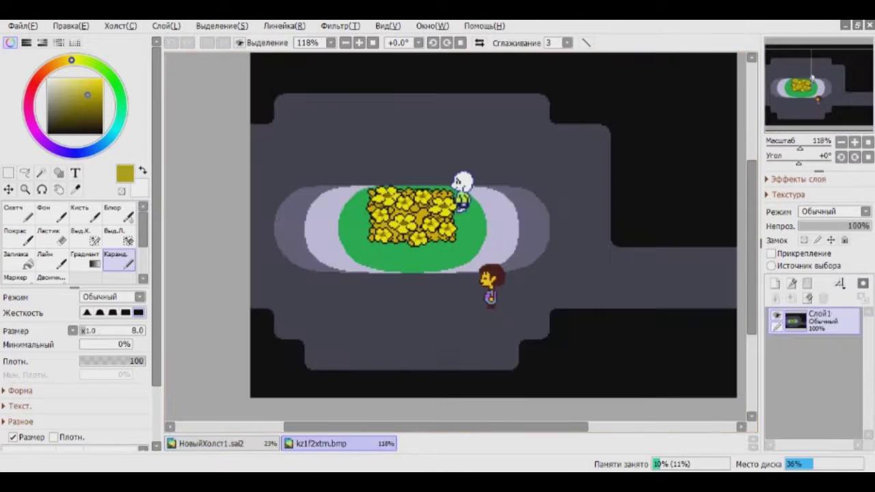
{"action": "key", "text": "ctrl+Tab"}
{"action": "scroll", "coordinate": [452, 226], "scroll_direction": "up", "scroll_amount": 2}
{"action": "scroll", "coordinate": [451, 226], "scroll_direction": "down", "scroll_amount": 1}
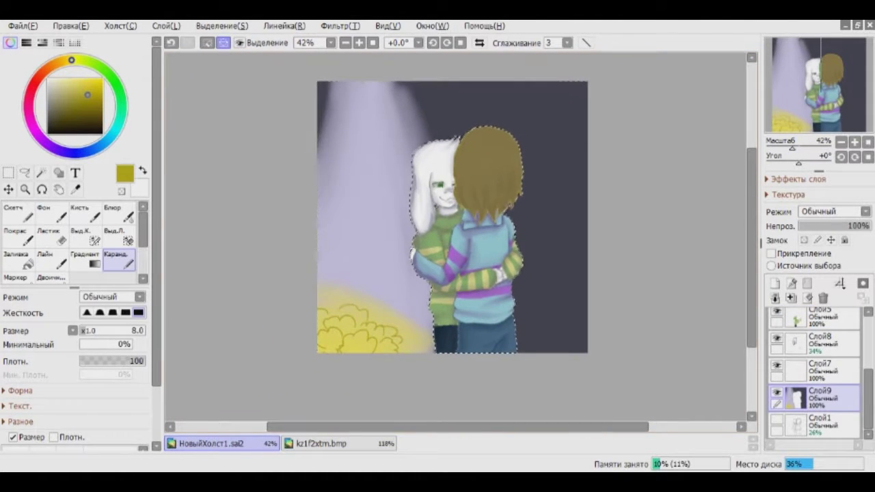
{"action": "scroll", "coordinate": [451, 226], "scroll_direction": "down", "scroll_amount": 2}
{"action": "key", "text": "ctrl+shift+n"}
- Shade the right side of both figures dark blue on a top layer at 44% opacity, softened with the blur brush at size 42
{"action": "scroll", "coordinate": [451, 226], "scroll_direction": "up", "scroll_amount": 2}
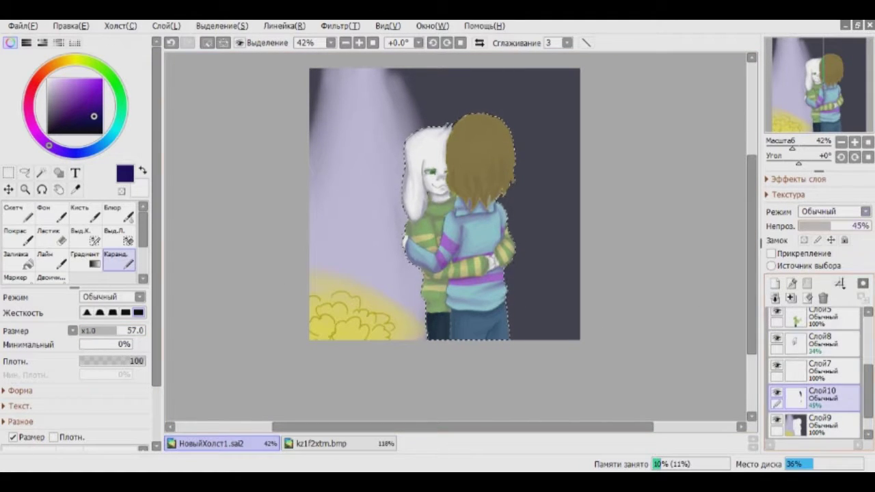
{"action": "left_click_drag", "start_coordinate": [505, 123], "coordinate": [509, 257]}
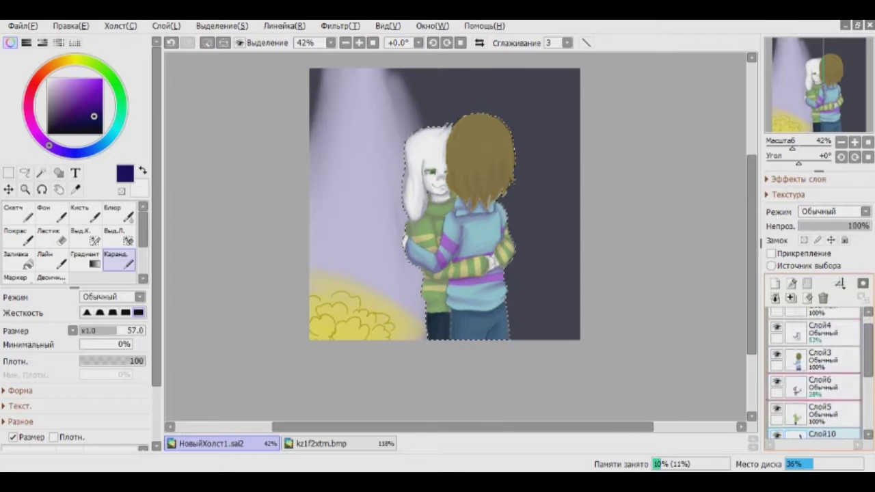
{"action": "scroll", "coordinate": [814, 372], "scroll_direction": "up", "scroll_amount": 3}
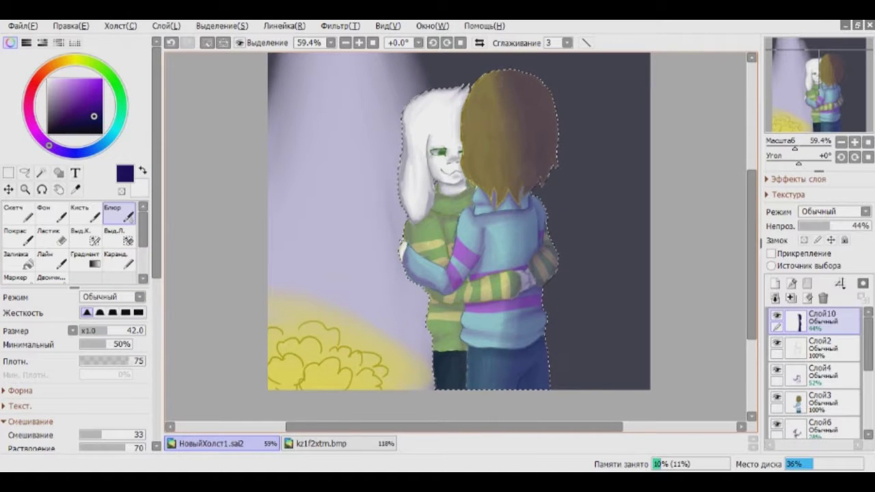
- Paint a pale highlight over the left figure's lit side with the size 57 pencil and soften it with the blur brush at size 42
{"action": "left_click_drag", "start_coordinate": [416, 142], "coordinate": [407, 147]}
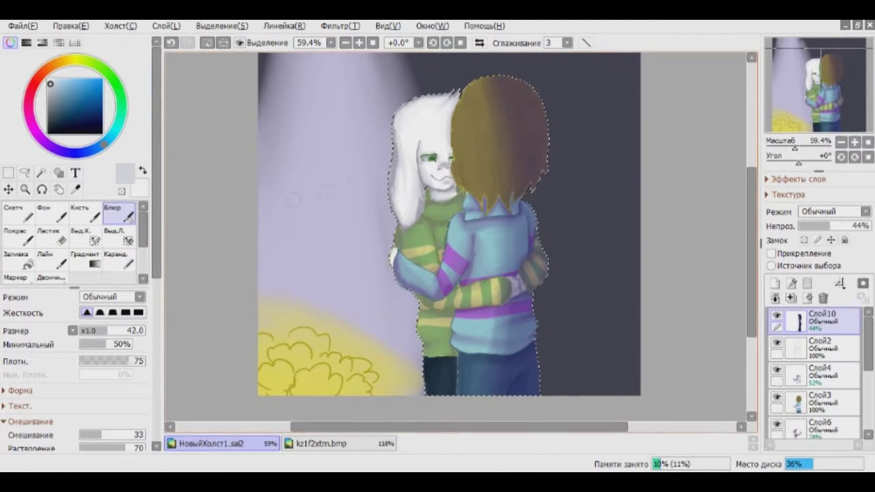
{"action": "key", "text": "n"}
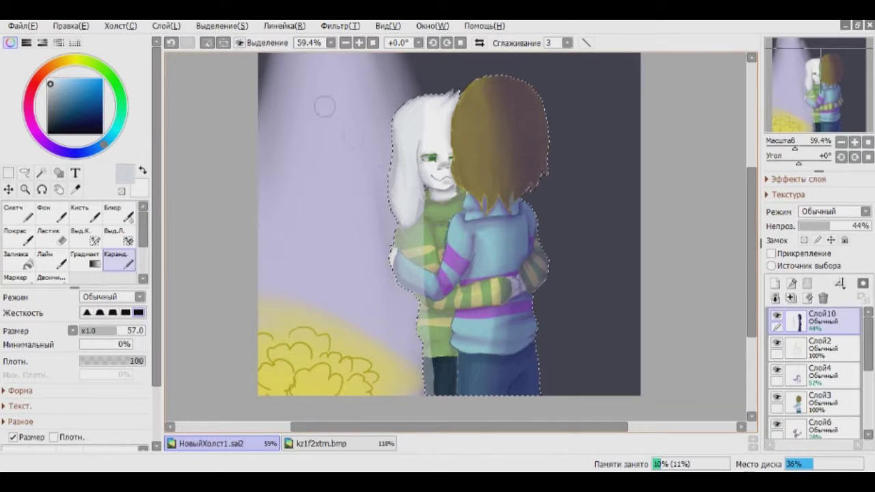
{"action": "key", "text": "n"}
{"action": "mouse_move", "coordinate": [378, 247]}
{"action": "left_mouse_down"}
{"action": "mouse_move", "coordinate": [422, 301]}
{"action": "mouse_move", "coordinate": [398, 285]}
{"action": "mouse_move", "coordinate": [378, 292]}
{"action": "left_mouse_up"}
{"action": "key", "text": "n"}
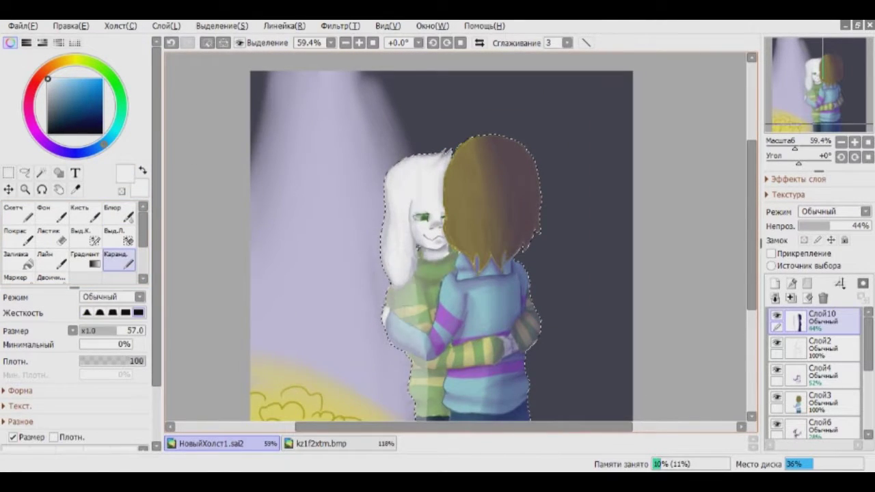
{"action": "scroll", "coordinate": [441, 246], "scroll_direction": "down", "scroll_amount": 2}
{"action": "key", "text": "n"}
{"action": "scroll", "coordinate": [424, 225], "scroll_direction": "up", "scroll_amount": 1}
{"action": "scroll", "coordinate": [424, 225], "scroll_direction": "down", "scroll_amount": 3}
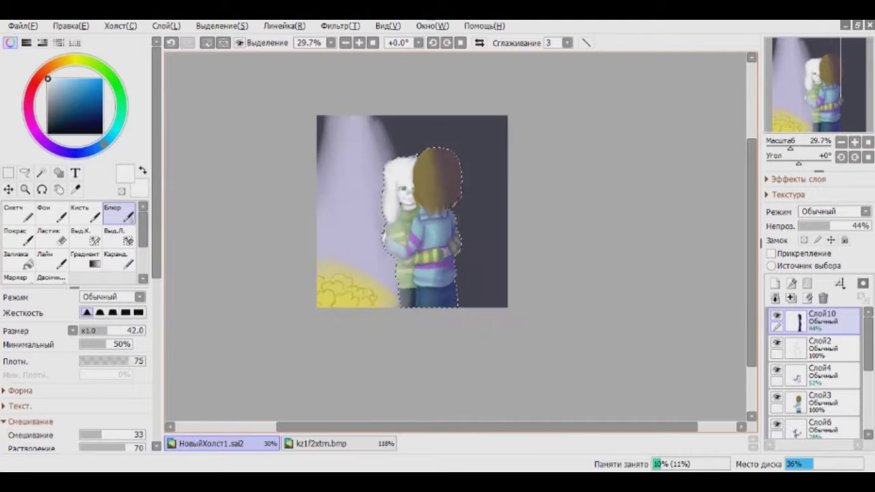
- Duplicate the line-art layer Слой2
{"action": "scroll", "coordinate": [379, 210], "scroll_direction": "up", "scroll_amount": 1}
{"action": "left_click", "coordinate": [820, 345]}
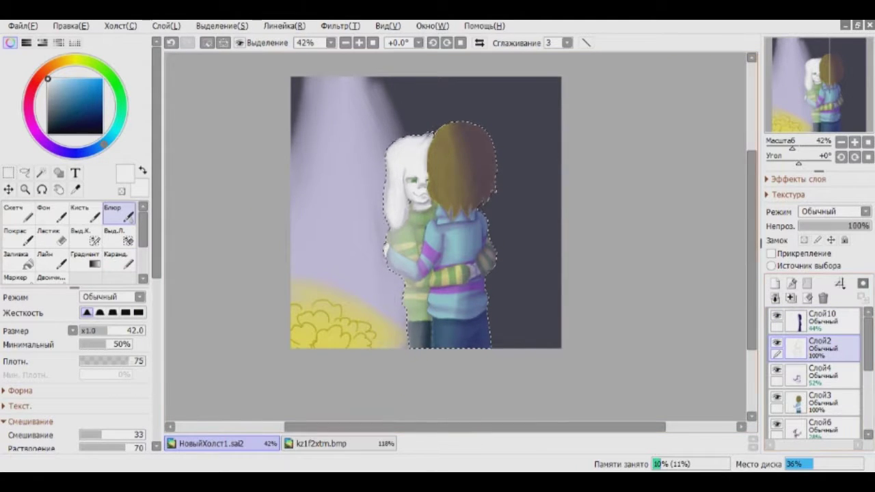
{"action": "key", "text": "alt+l"}
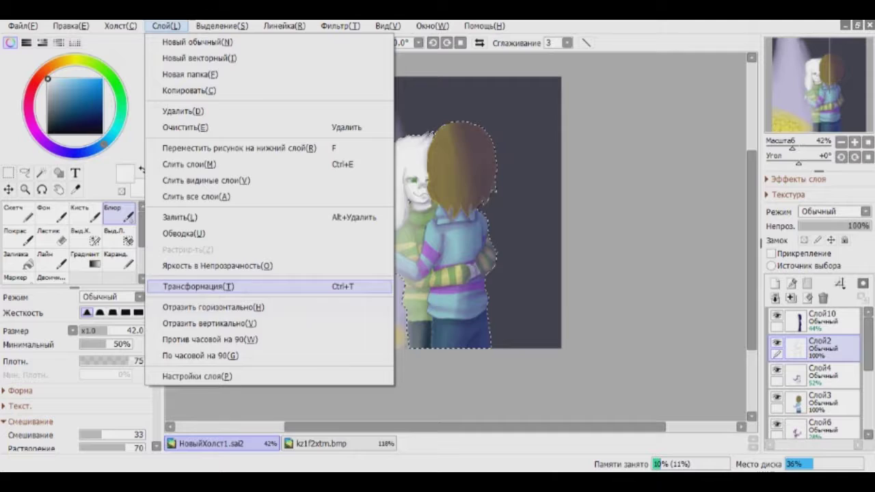
{"action": "left_click", "coordinate": [219, 91]}
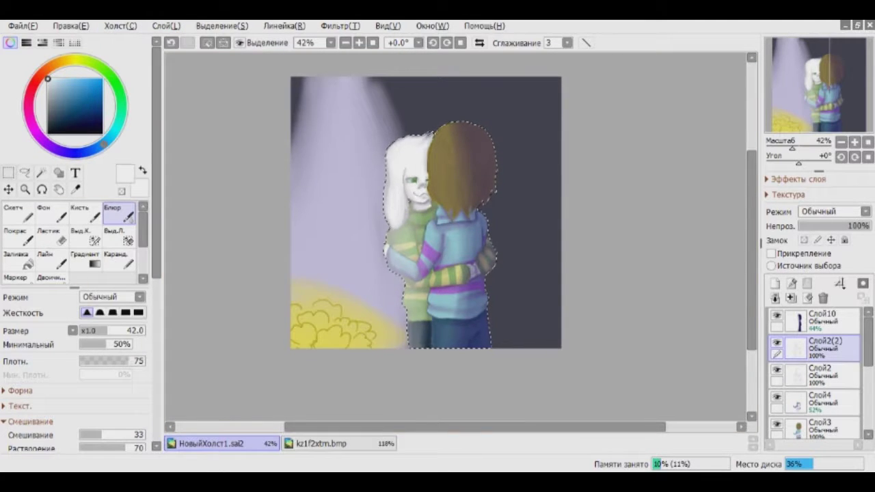
- Select the line art on the duplicated layer and recolour it near-white with the size 57 pencil
{"action": "key", "text": "m"}
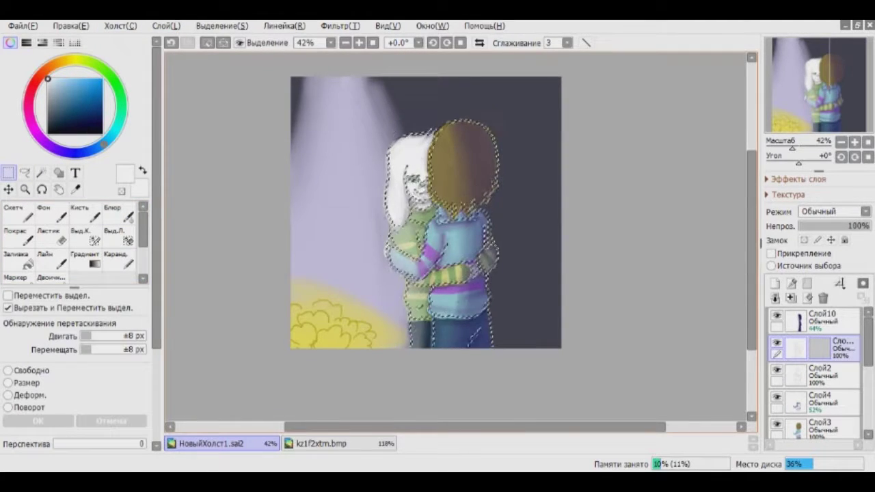
{"action": "scroll", "coordinate": [458, 236], "scroll_direction": "up", "scroll_amount": 3}
{"action": "scroll", "coordinate": [458, 235], "scroll_direction": "down", "scroll_amount": 4}
{"action": "key", "text": "n"}
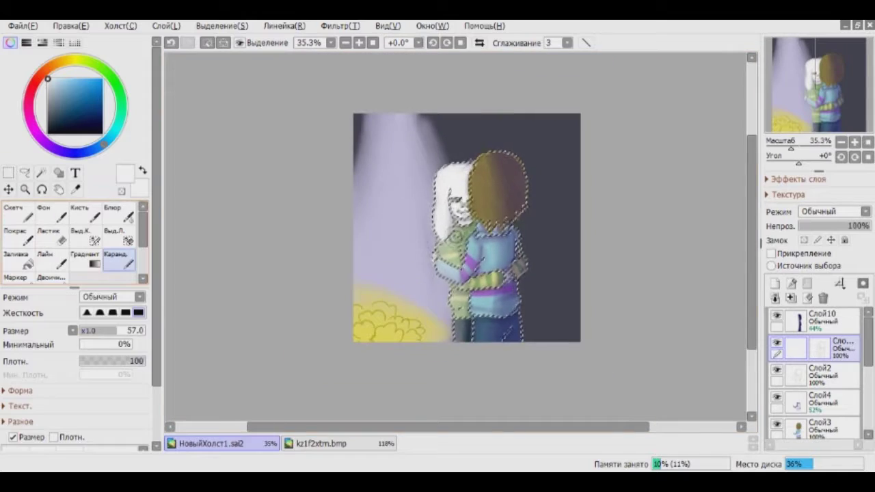
{"action": "scroll", "coordinate": [458, 236], "scroll_direction": "up", "scroll_amount": 5}
{"action": "scroll", "coordinate": [458, 235], "scroll_direction": "down", "scroll_amount": 4}
{"action": "scroll", "coordinate": [458, 236], "scroll_direction": "up", "scroll_amount": 1}
- Try moving the white line-art copy to the left of the figures
{"action": "key", "text": "ctrl+t"}
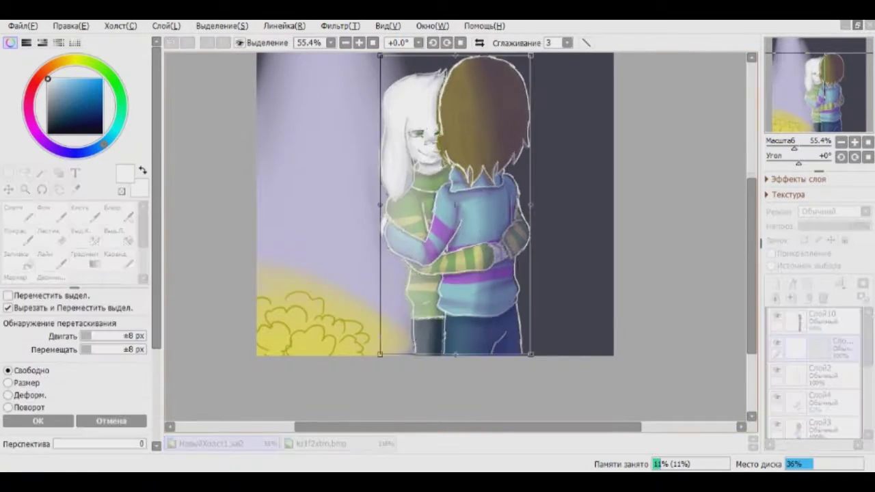
{"action": "scroll", "coordinate": [438, 205], "scroll_direction": "up", "scroll_amount": 1}
{"action": "left_click_drag", "start_coordinate": [454, 212], "coordinate": [338, 212]}
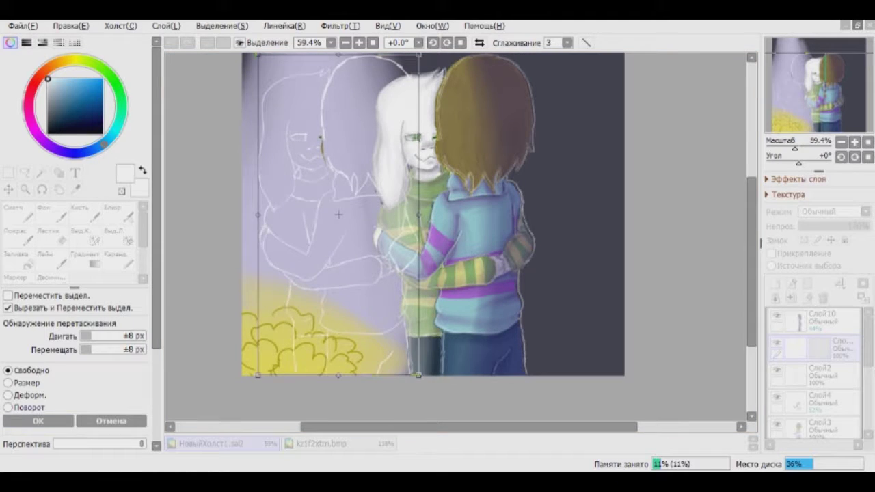
{"action": "key", "text": "Return"}
- Move the white line-art copy back over the two figures
{"action": "key", "text": "ctrl+t"}
{"action": "scroll", "coordinate": [438, 205], "scroll_direction": "down", "scroll_amount": 2}
{"action": "left_click_drag", "start_coordinate": [338, 219], "coordinate": [469, 229]}
{"action": "left_click", "coordinate": [38, 421]}
{"action": "key", "text": "n"}
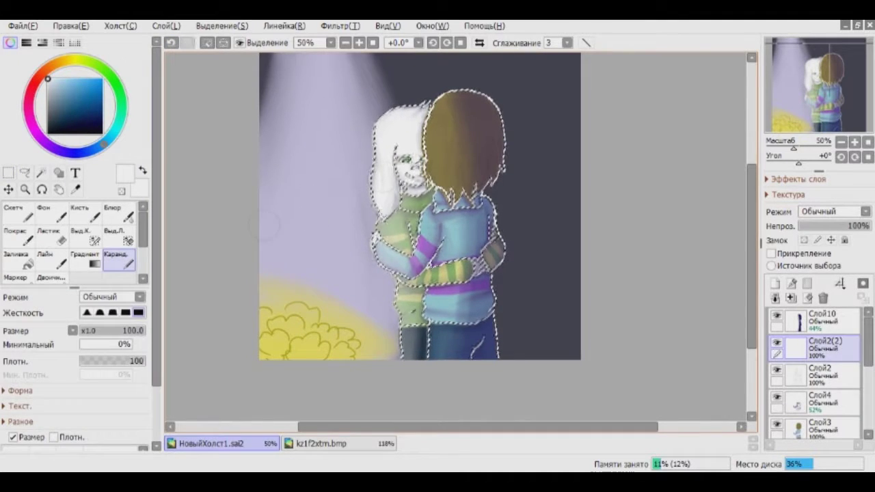
- Enlarge the selected white line-art copy slightly so its outer contour extends around both hugging figures
{"action": "key", "text": "ctrl+t"}
{"action": "scroll", "coordinate": [437, 206], "scroll_direction": "up", "scroll_amount": 2}
{"action": "left_click_drag", "start_coordinate": [322, 68], "coordinate": [336, 54]}
{"action": "scroll", "coordinate": [438, 273], "scroll_direction": "up", "scroll_amount": 2}
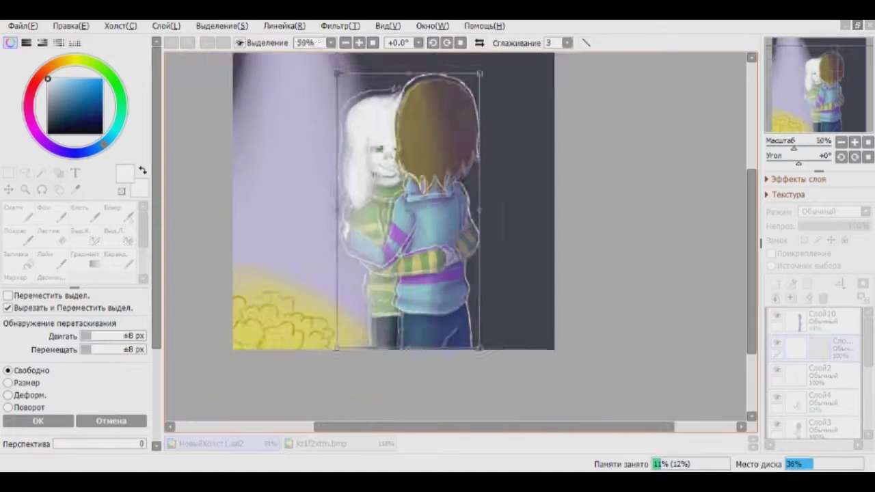
{"action": "scroll", "coordinate": [458, 232], "scroll_direction": "down", "scroll_amount": 2}
{"action": "key", "text": "Return"}
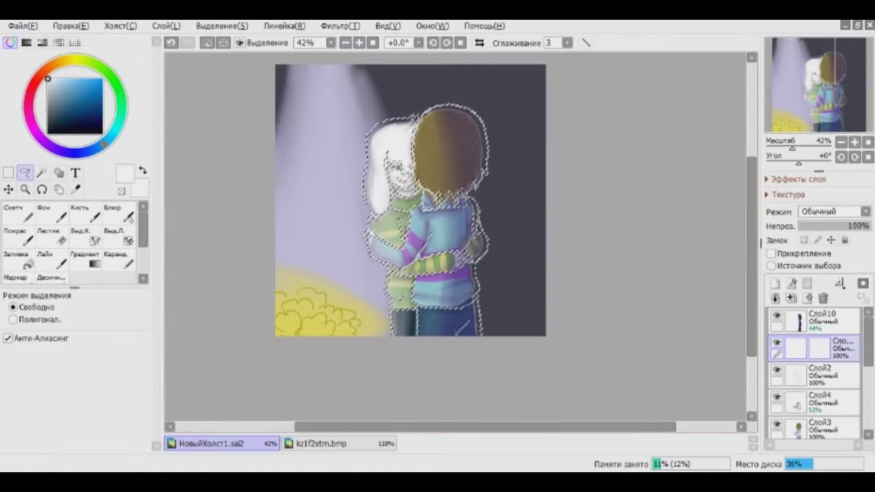
- Erase the inner white lines of the enlarged copy with the size 19 eraser, keeping only the outer outline
{"action": "scroll", "coordinate": [458, 232], "scroll_direction": "up", "scroll_amount": 1}
{"action": "scroll", "coordinate": [404, 212], "scroll_direction": "up", "scroll_amount": 4}
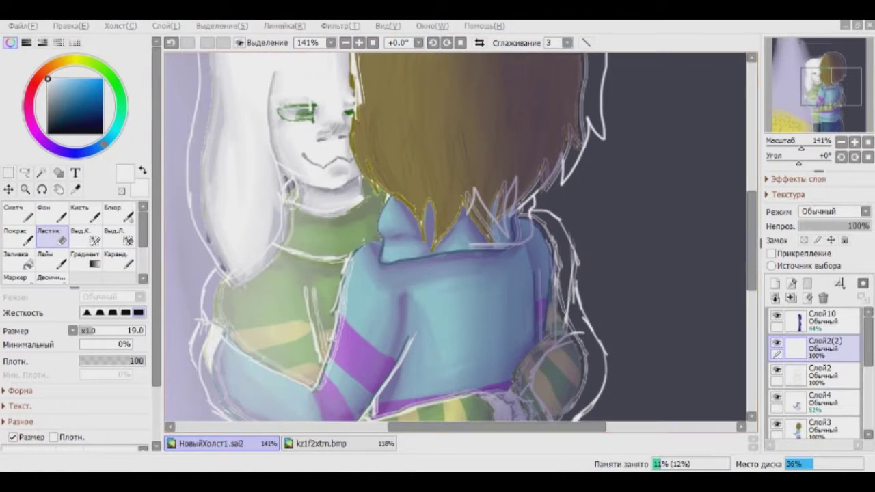
{"action": "scroll", "coordinate": [458, 235], "scroll_direction": "down", "scroll_amount": 5}
- Scale the white outline down slightly from its upper corner so it fits closer around the figures
{"action": "key", "text": "ctrl+t"}
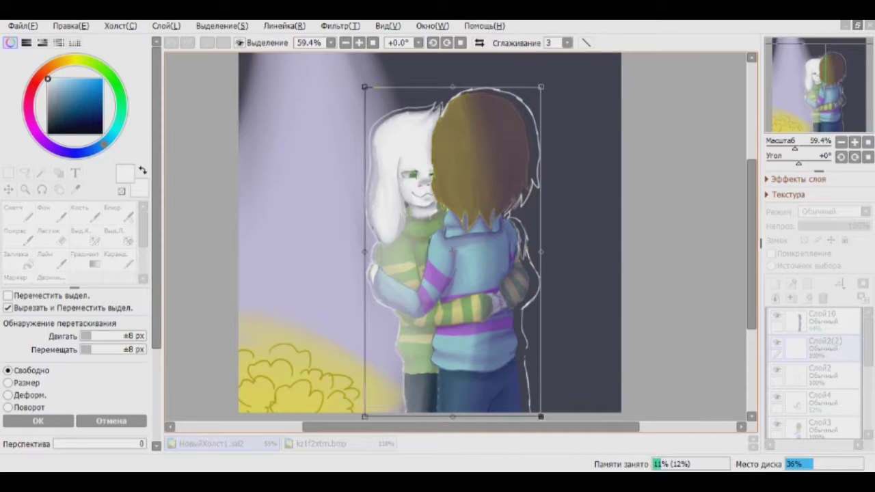
{"action": "mouse_move", "coordinate": [531, 88]}
{"action": "left_mouse_down"}
{"action": "mouse_move", "coordinate": [555, 89]}
{"action": "mouse_move", "coordinate": [540, 89]}
{"action": "left_mouse_up"}
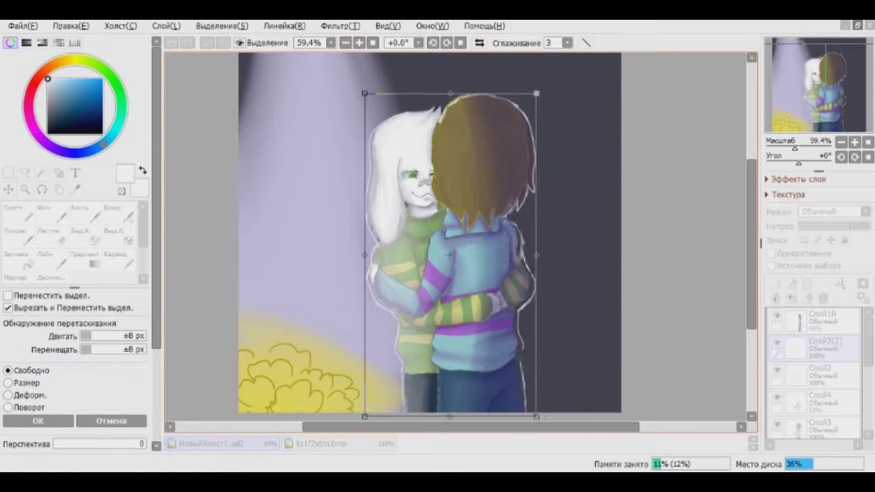
{"action": "scroll", "coordinate": [437, 239], "scroll_direction": "down", "scroll_amount": 2}
{"action": "key", "text": "Return"}
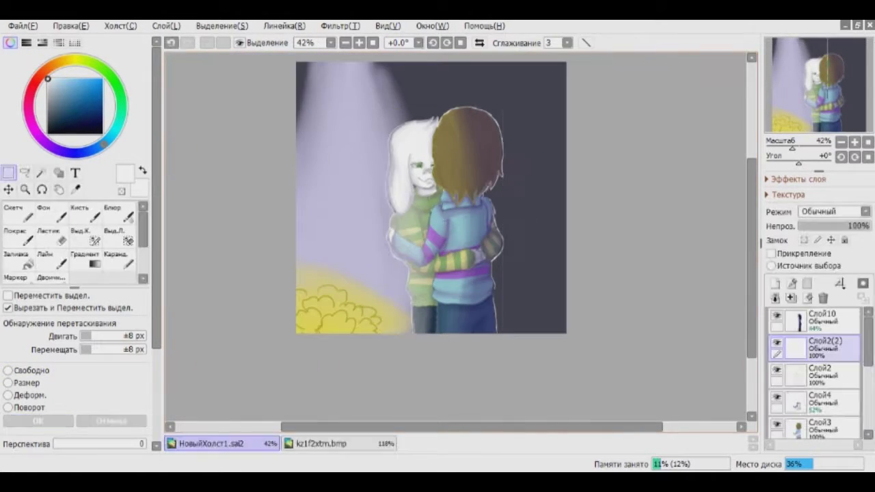
- Clean up stray white lines around the brown hair tips and the blue sweater's shoulder with the size 31 eraser
{"action": "key", "text": "e"}
{"action": "scroll", "coordinate": [437, 239], "scroll_direction": "down", "scroll_amount": 3}
{"action": "scroll", "coordinate": [434, 244], "scroll_direction": "up", "scroll_amount": 11}
{"action": "scroll", "coordinate": [496, 252], "scroll_direction": "up", "scroll_amount": 1}
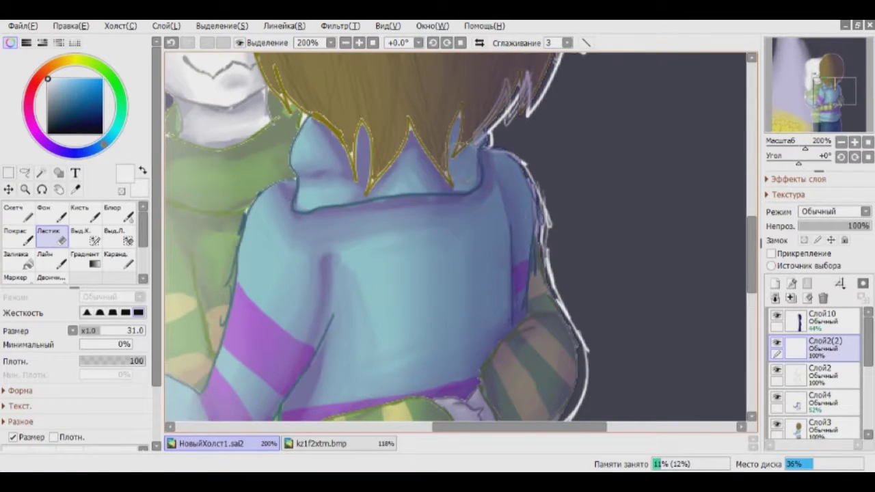
{"action": "scroll", "coordinate": [458, 240], "scroll_direction": "down", "scroll_amount": 4}
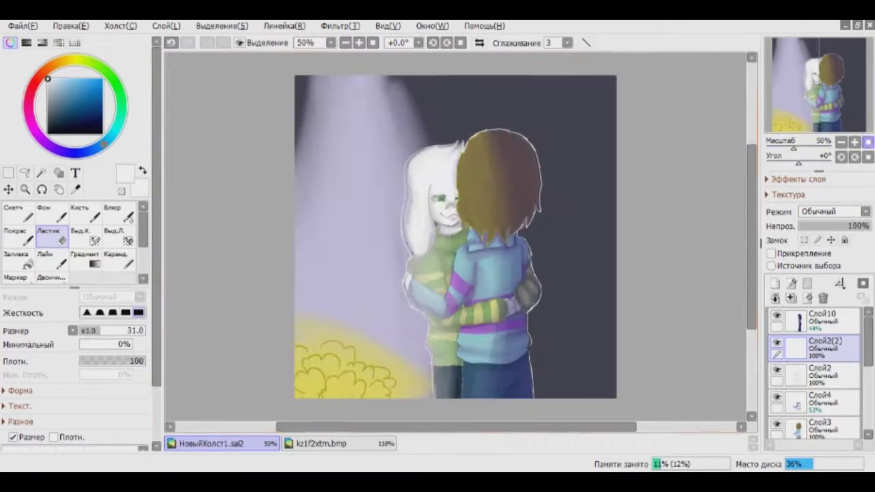